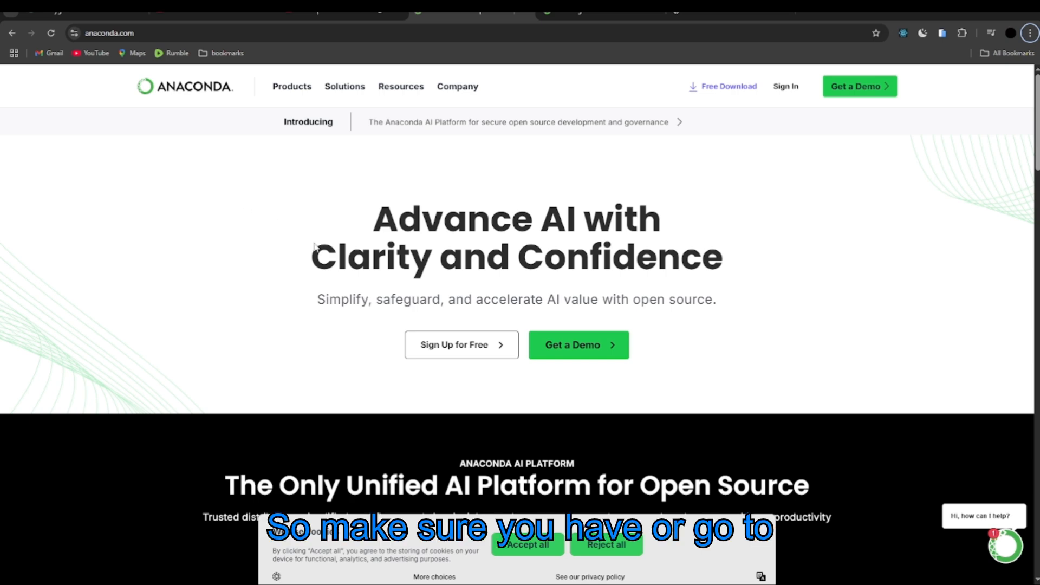
Step: Look through the Anaconda landing page, from the headline section to the additional resources for the AI journey
{"action": "scroll", "coordinate": [302, 242], "scroll_direction": "down", "scroll_amount": 4}
{"action": "scroll", "coordinate": [303, 217], "scroll_direction": "up", "scroll_amount": 4}
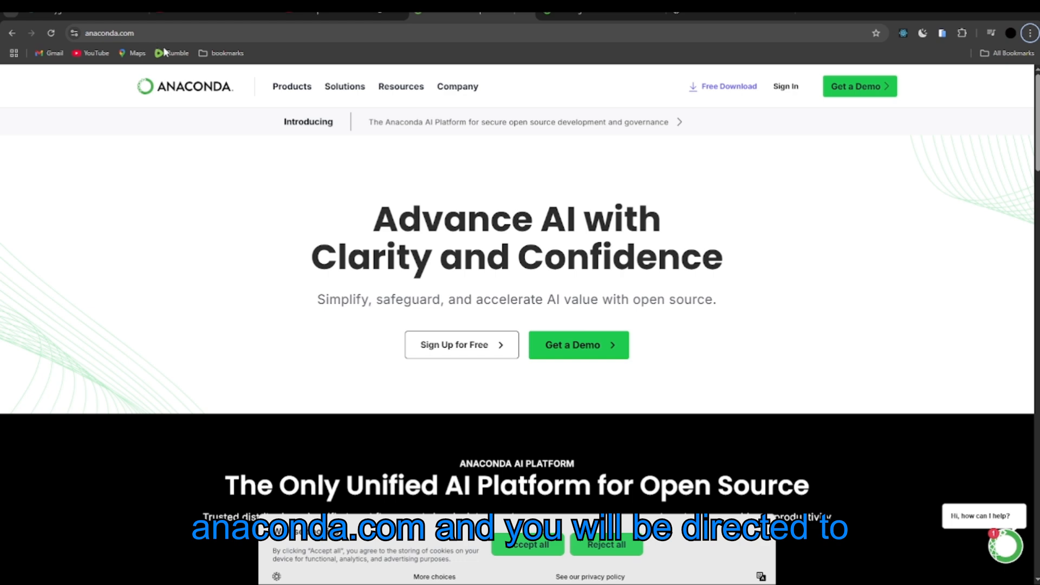
{"action": "scroll", "coordinate": [387, 243], "scroll_direction": "down", "scroll_amount": 4}
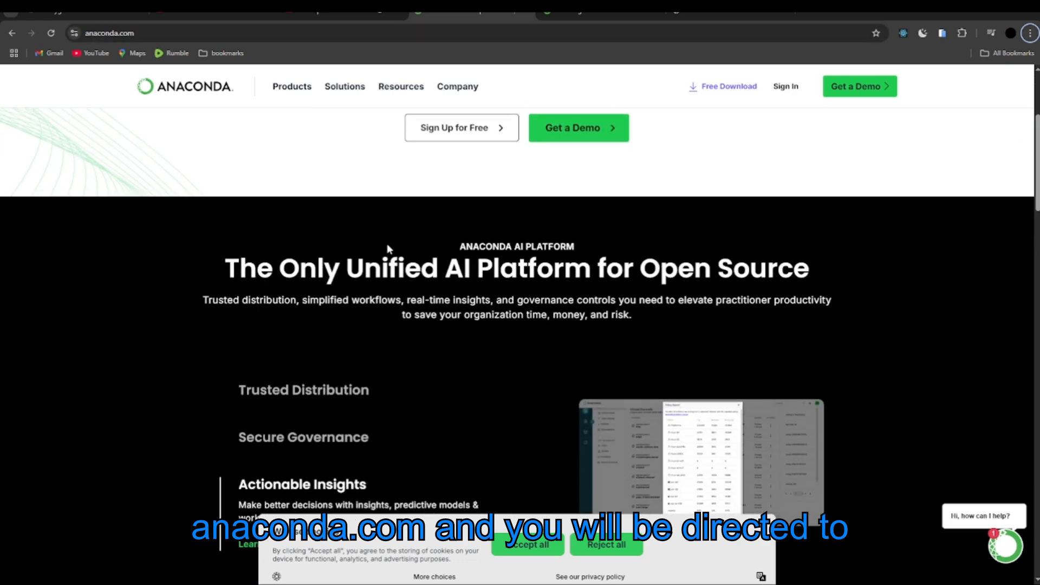
{"action": "scroll", "coordinate": [466, 257], "scroll_direction": "up", "scroll_amount": 4}
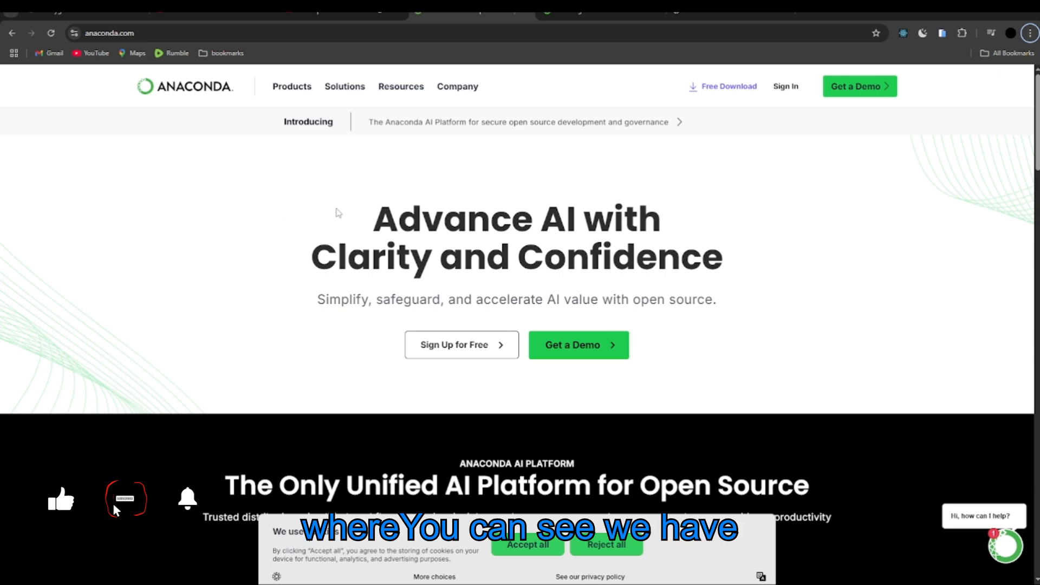
{"action": "scroll", "coordinate": [534, 270], "scroll_direction": "down", "scroll_amount": 12}
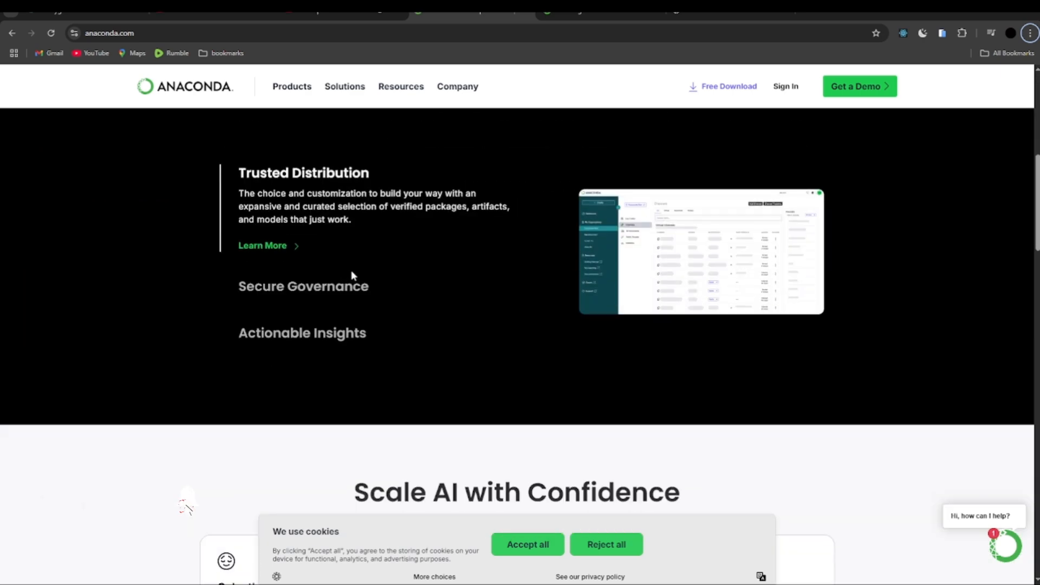
{"action": "scroll", "coordinate": [411, 302], "scroll_direction": "down", "scroll_amount": 3}
{"action": "scroll", "coordinate": [360, 297], "scroll_direction": "up", "scroll_amount": 7}
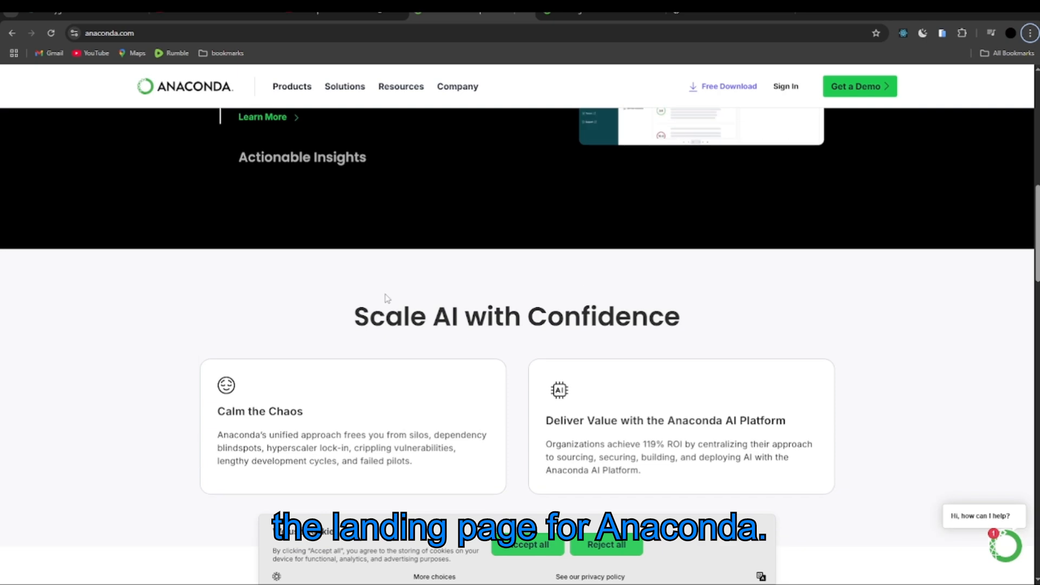
{"action": "scroll", "coordinate": [385, 303], "scroll_direction": "down", "scroll_amount": 8}
{"action": "scroll", "coordinate": [387, 306], "scroll_direction": "down", "scroll_amount": 2}
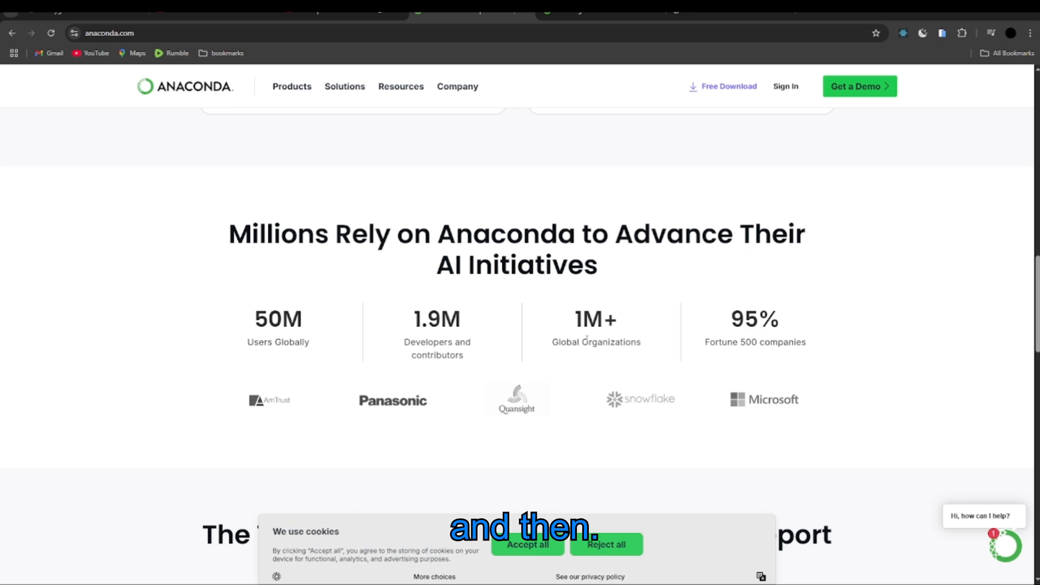
{"action": "scroll", "coordinate": [499, 363], "scroll_direction": "down", "scroll_amount": 10}
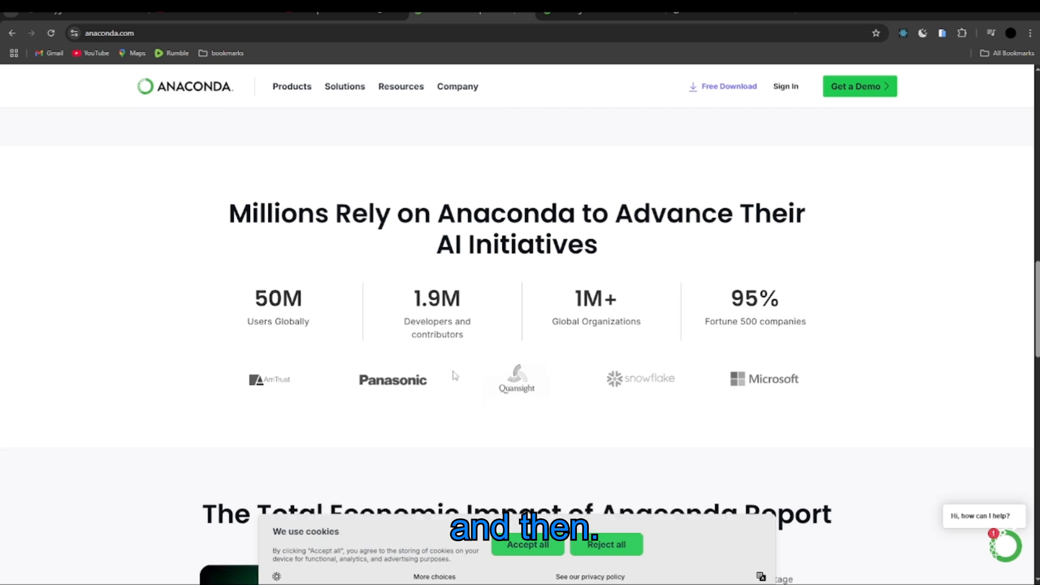
{"action": "scroll", "coordinate": [468, 351], "scroll_direction": "up", "scroll_amount": 20}
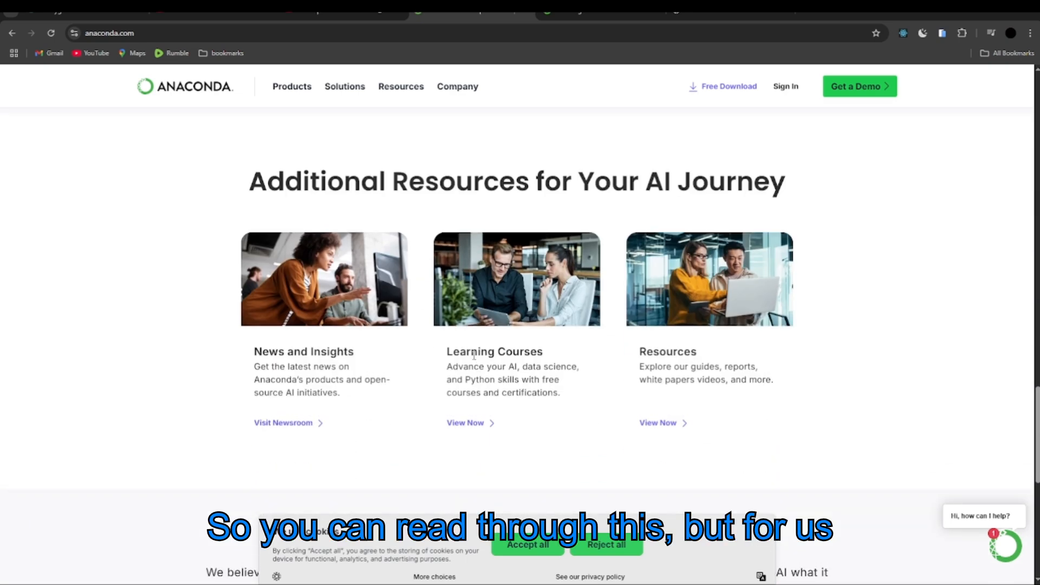
{"action": "scroll", "coordinate": [531, 302], "scroll_direction": "up", "scroll_amount": 4}
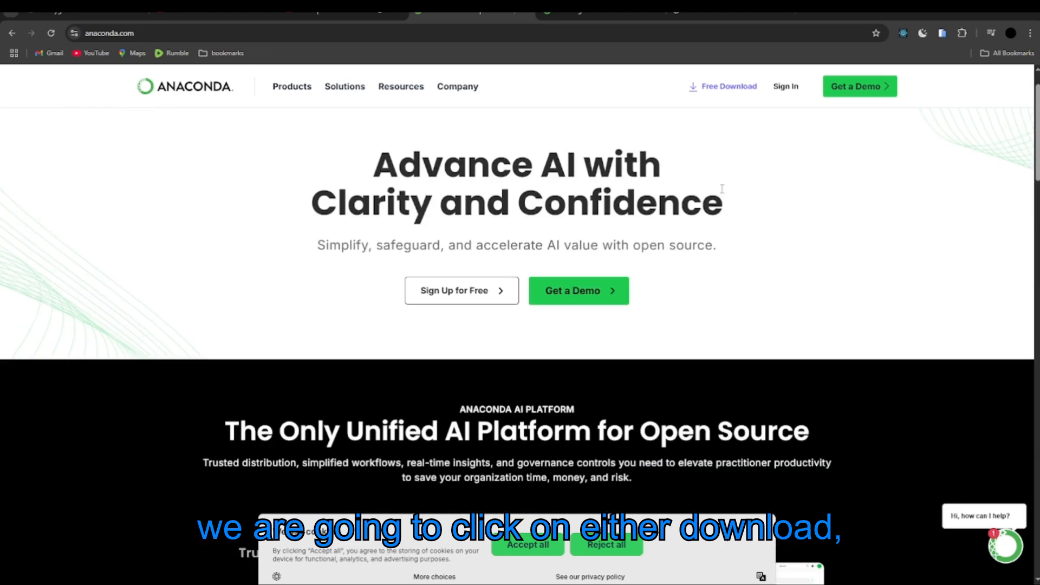
Step: Open the Anaconda Documentation from the resources for users and look over its home page
{"action": "mouse_move", "coordinate": [348, 92]}
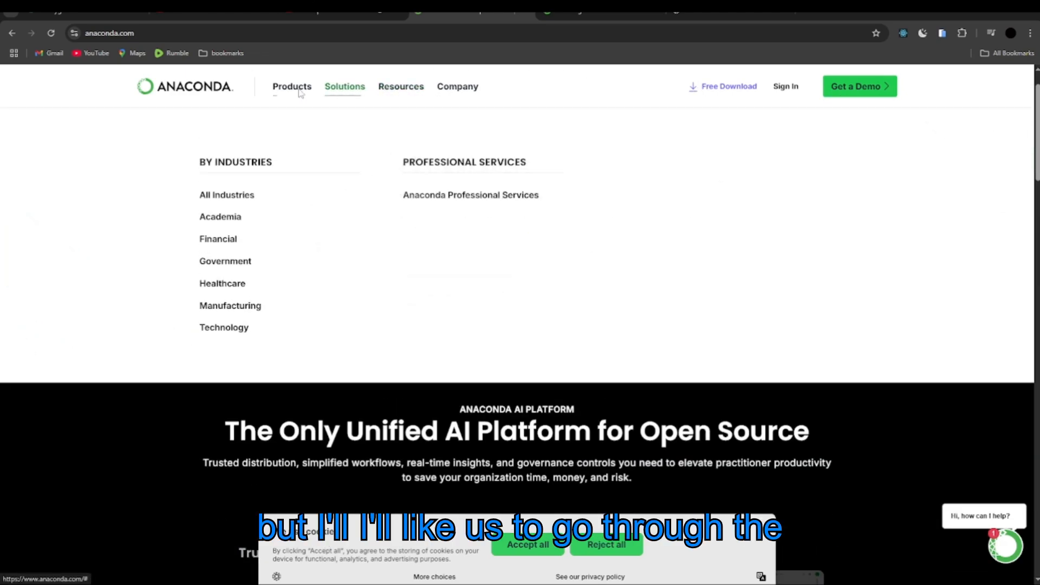
{"action": "mouse_move", "coordinate": [395, 91]}
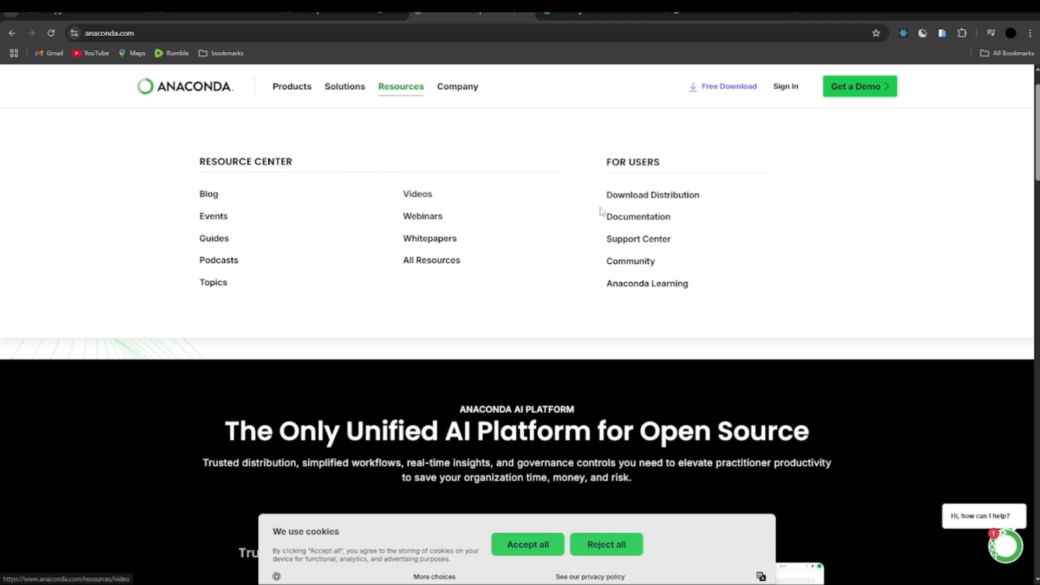
{"action": "left_click", "coordinate": [631, 218]}
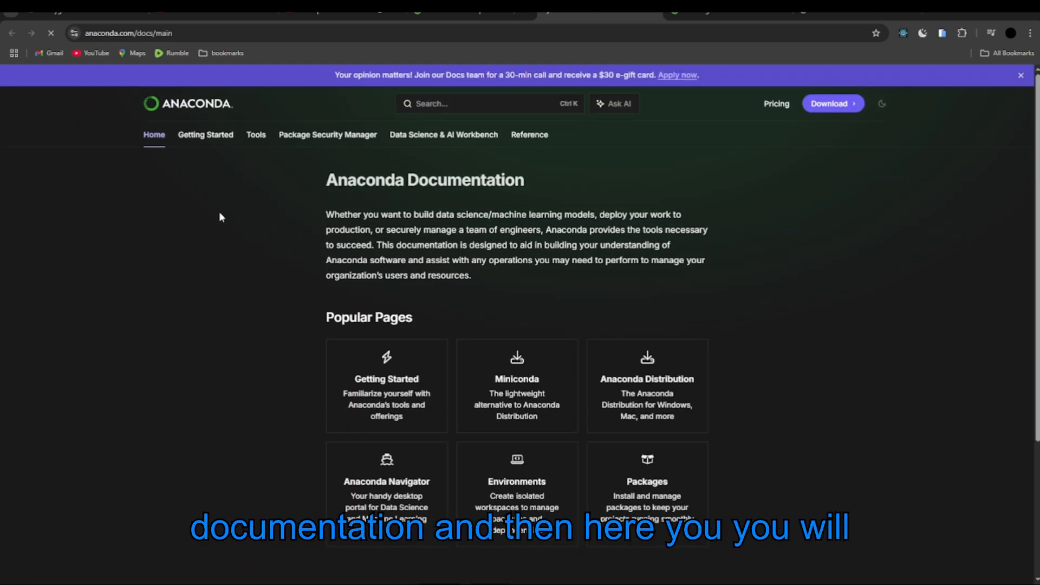
{"action": "scroll", "coordinate": [395, 301], "scroll_direction": "down", "scroll_amount": 3}
{"action": "scroll", "coordinate": [414, 268], "scroll_direction": "down", "scroll_amount": 3}
{"action": "scroll", "coordinate": [245, 240], "scroll_direction": "up", "scroll_amount": 3}
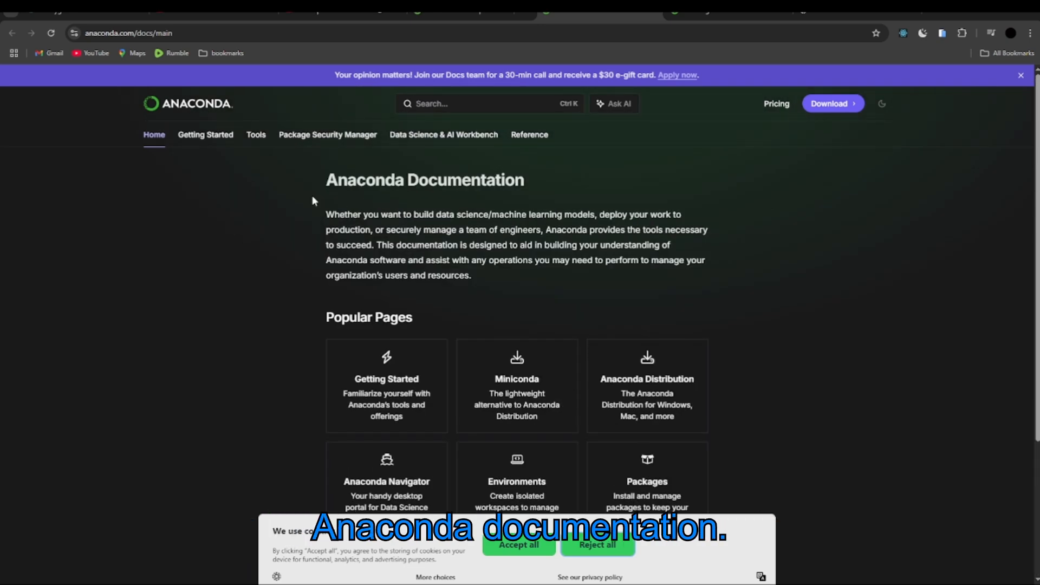
Step: Go to the Getting Started documentation and open the Install Anaconda Distribution instructions
{"action": "left_click", "coordinate": [207, 137]}
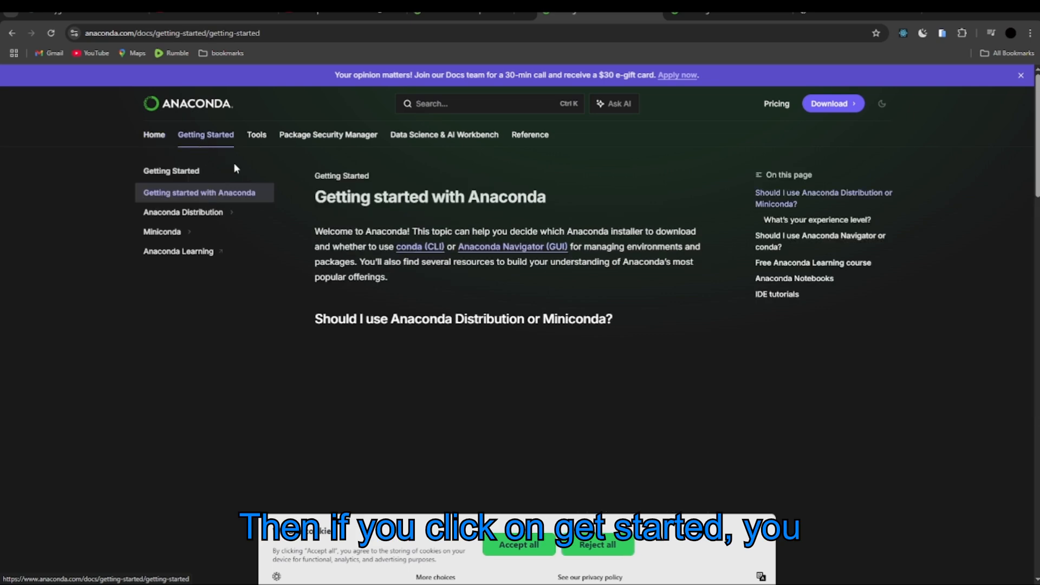
{"action": "scroll", "coordinate": [301, 273], "scroll_direction": "down", "scroll_amount": 3}
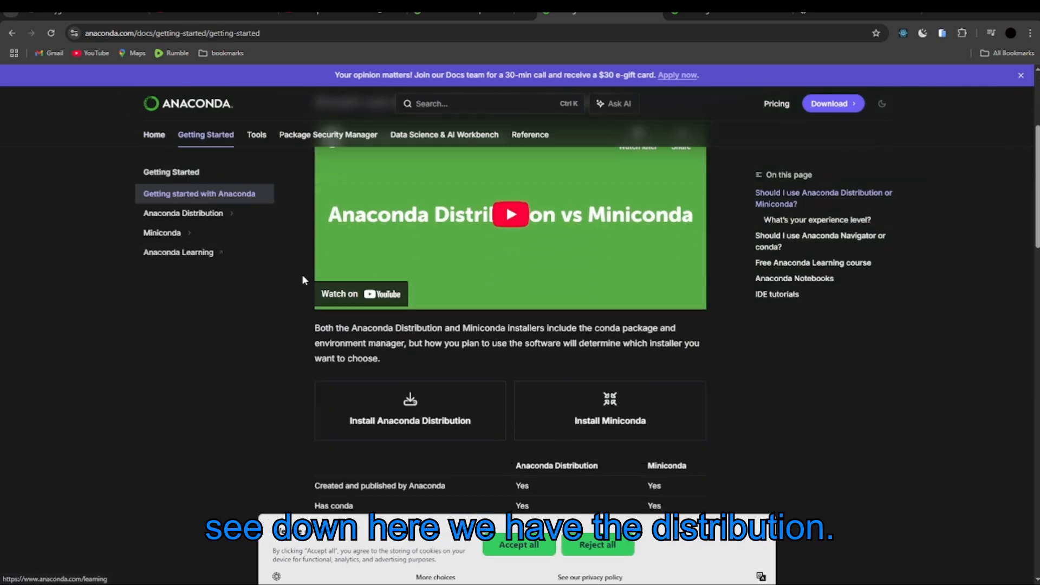
{"action": "scroll", "coordinate": [325, 275], "scroll_direction": "down", "scroll_amount": 2}
{"action": "scroll", "coordinate": [395, 278], "scroll_direction": "up", "scroll_amount": 2}
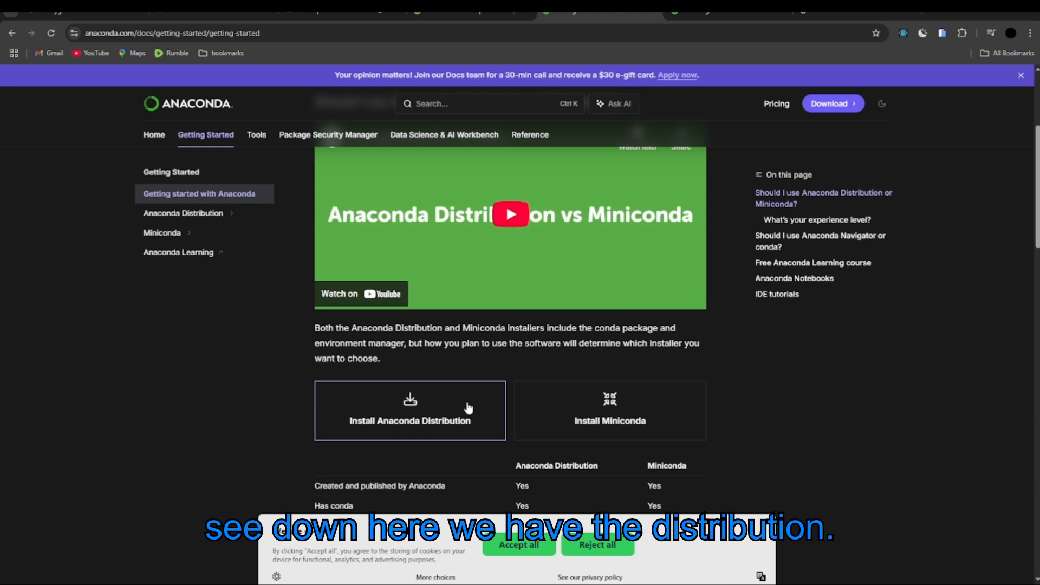
{"action": "left_click", "coordinate": [404, 415]}
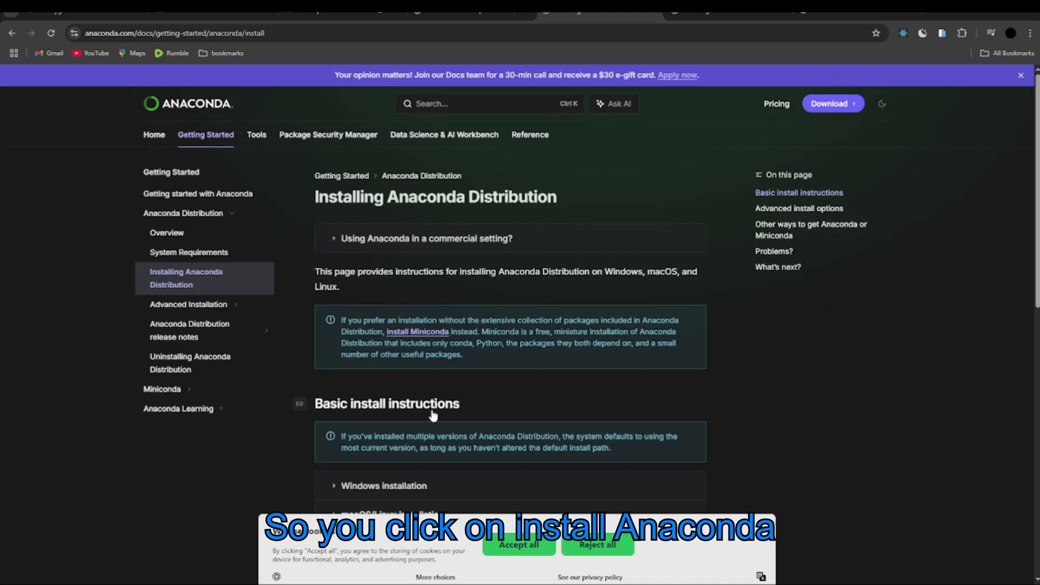
Step: Expand the Windows installation section of the basic install instructions and find the installer download step
{"action": "scroll", "coordinate": [391, 276], "scroll_direction": "down", "scroll_amount": 4}
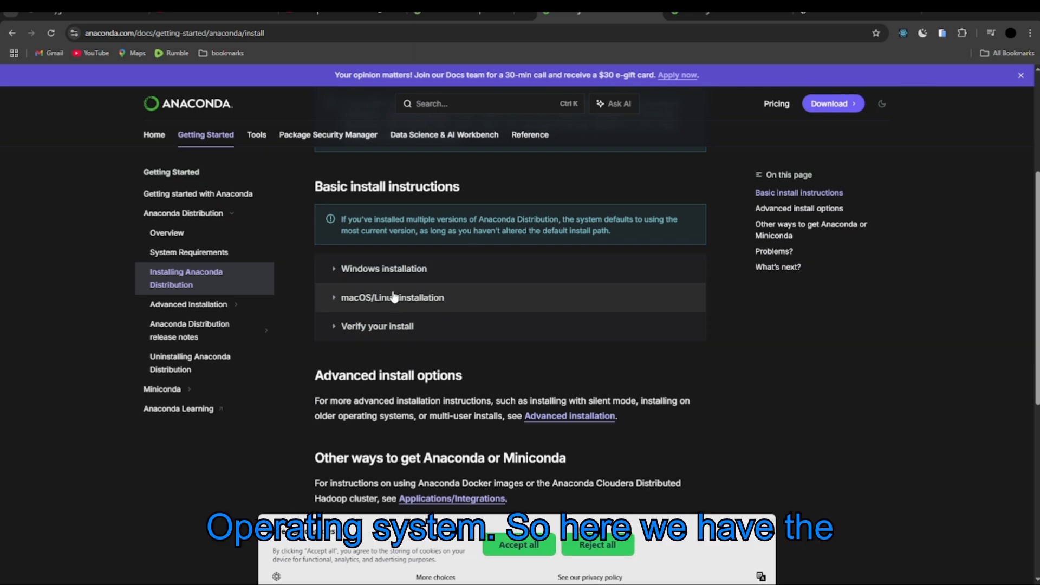
{"action": "left_click", "coordinate": [336, 278]}
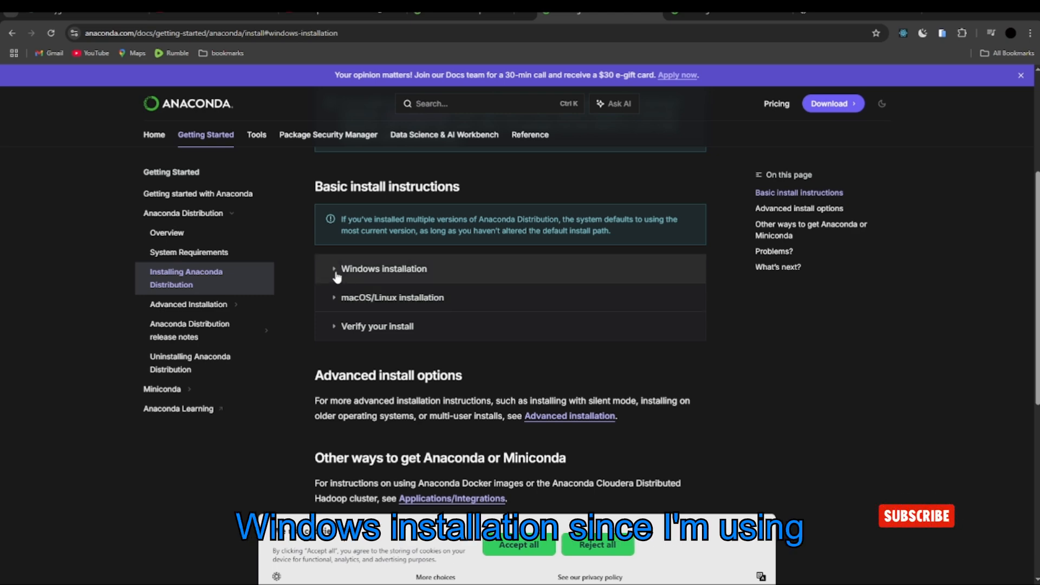
{"action": "scroll", "coordinate": [401, 347], "scroll_direction": "down", "scroll_amount": 3}
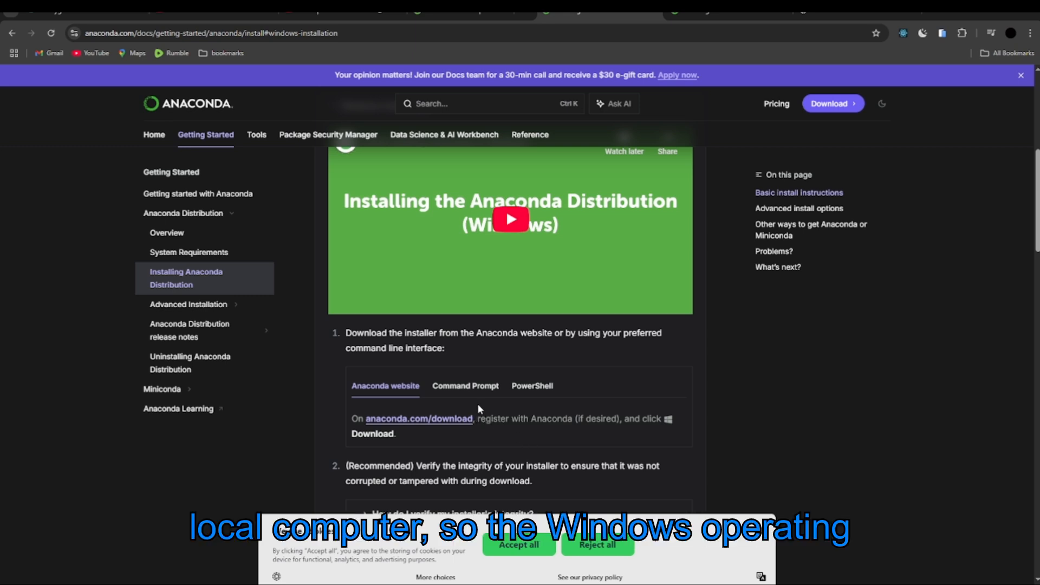
Step: Follow the anaconda.com/download link in the Windows instructions and look over the Distribution download page
{"action": "left_click", "coordinate": [441, 423]}
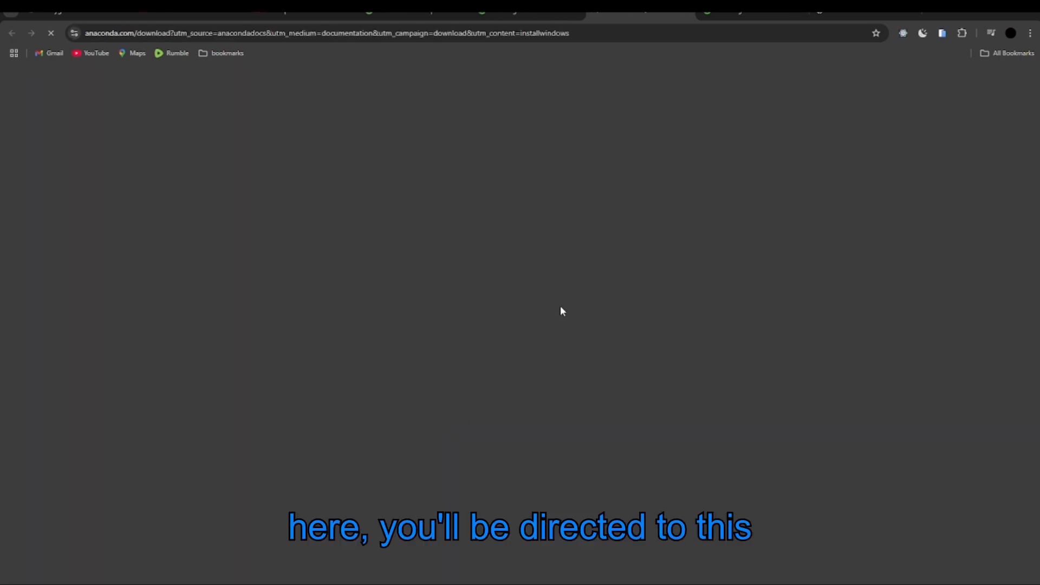
{"action": "scroll", "coordinate": [355, 220], "scroll_direction": "down", "scroll_amount": 6}
{"action": "scroll", "coordinate": [398, 237], "scroll_direction": "up", "scroll_amount": 6}
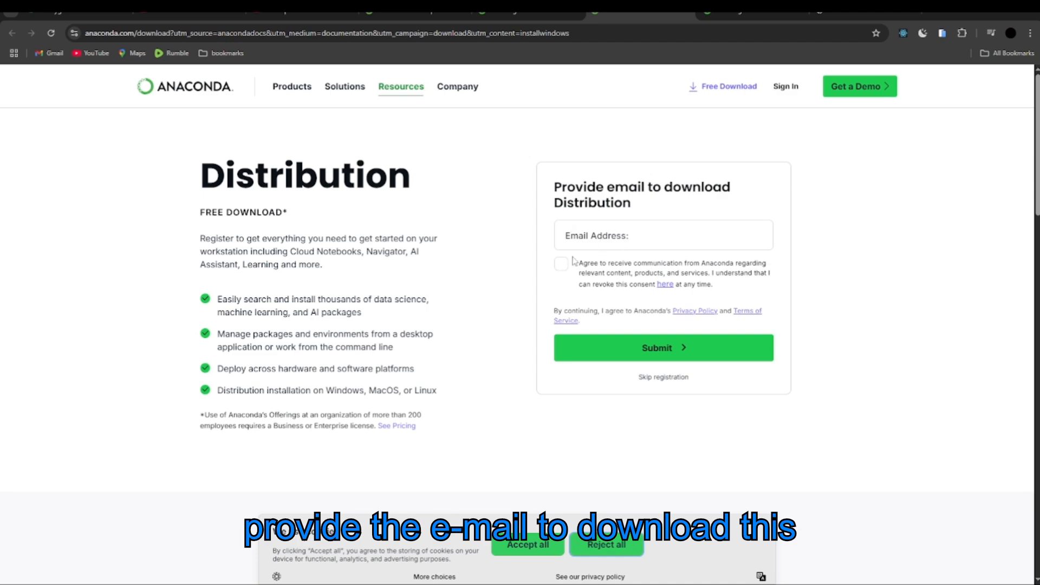
{"action": "scroll", "coordinate": [586, 298], "scroll_direction": "down", "scroll_amount": 4}
{"action": "scroll", "coordinate": [591, 244], "scroll_direction": "up", "scroll_amount": 3}
Step: Put the cursor in the registration form's email address field and reopen the form through the site's free download link
{"action": "left_click", "coordinate": [595, 189]}
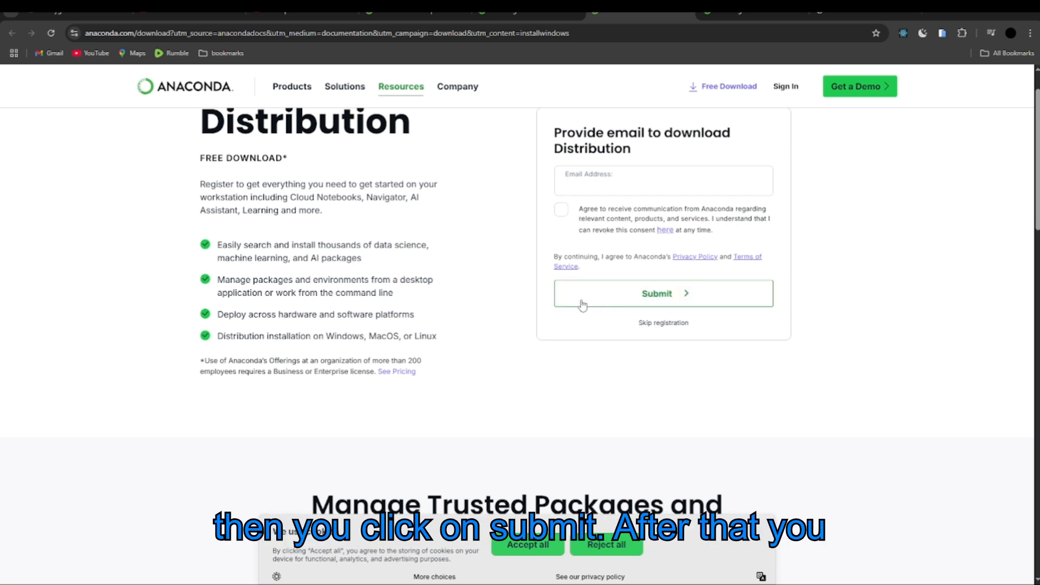
{"action": "scroll", "coordinate": [671, 277], "scroll_direction": "up", "scroll_amount": 1}
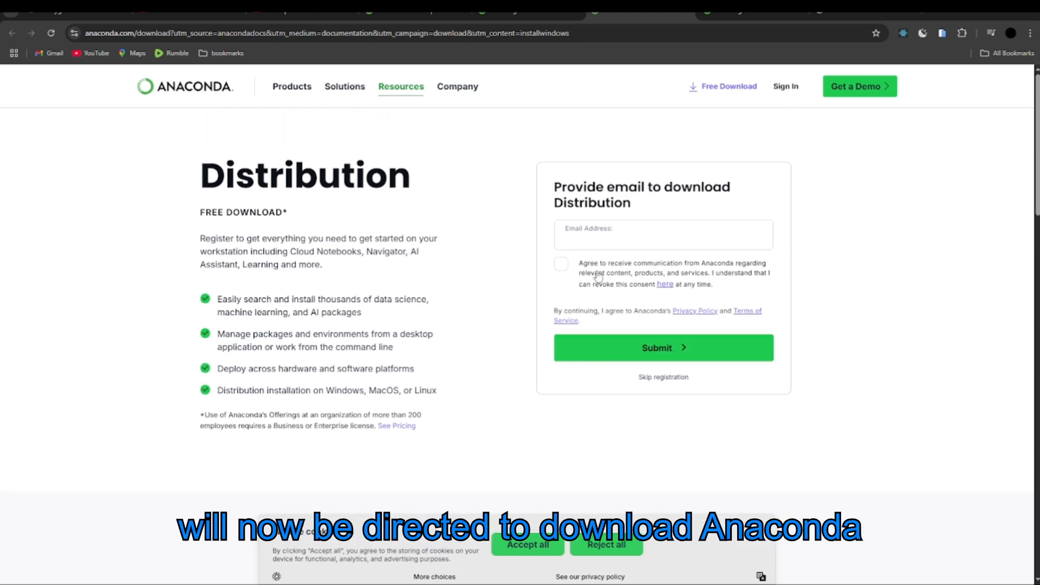
{"action": "scroll", "coordinate": [428, 269], "scroll_direction": "down", "scroll_amount": 10}
{"action": "scroll", "coordinate": [450, 272], "scroll_direction": "up", "scroll_amount": 10}
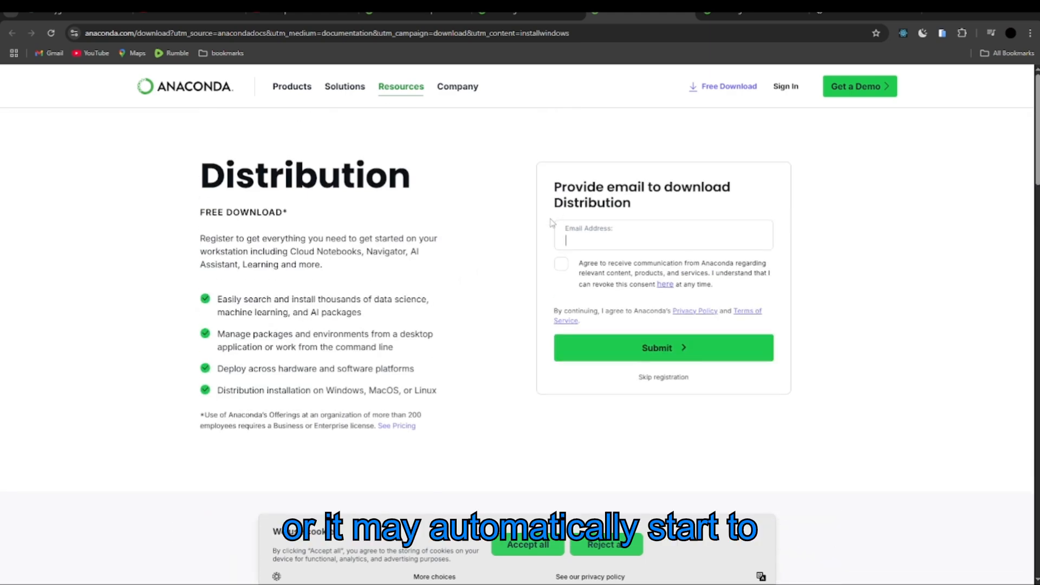
{"action": "left_click", "coordinate": [725, 90]}
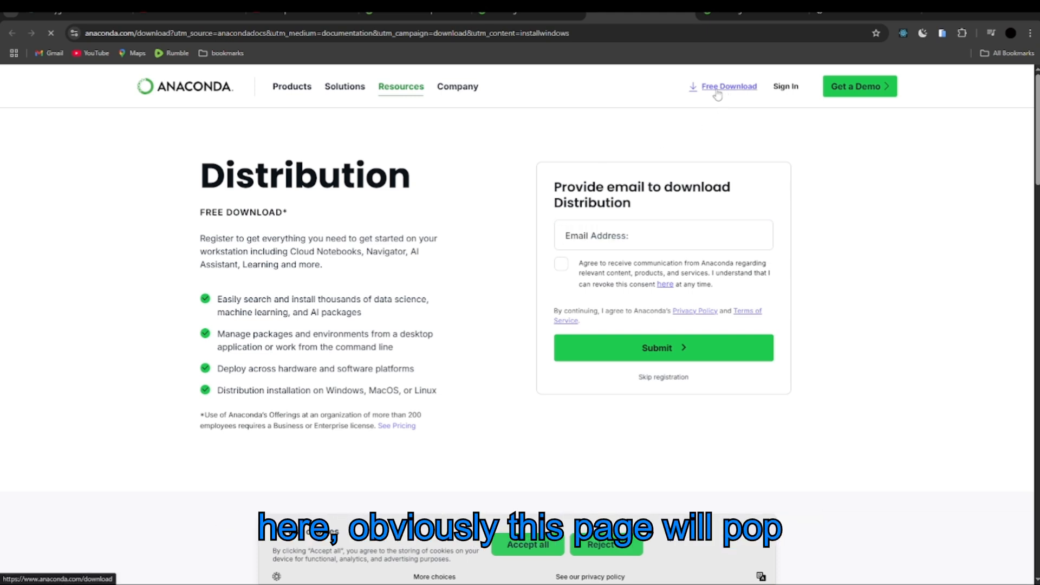
{"action": "left_click", "coordinate": [606, 243]}
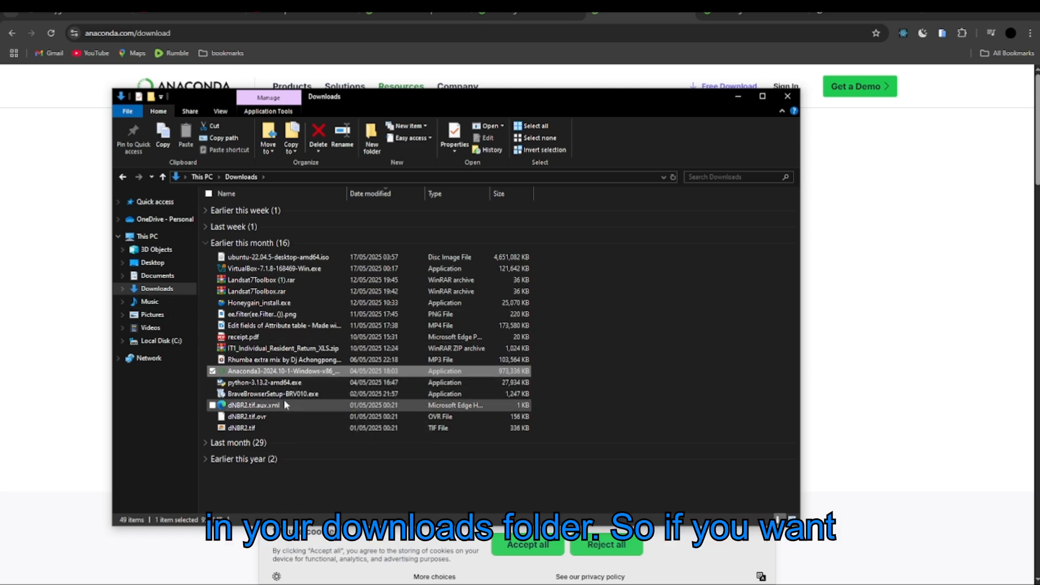
Step: In File Explorer's Downloads folder, view the actions for the Anaconda3-2024.10-1-Windows-x86_64 installer, including Run as administrator, without choosing one
{"action": "right_click", "coordinate": [288, 373]}
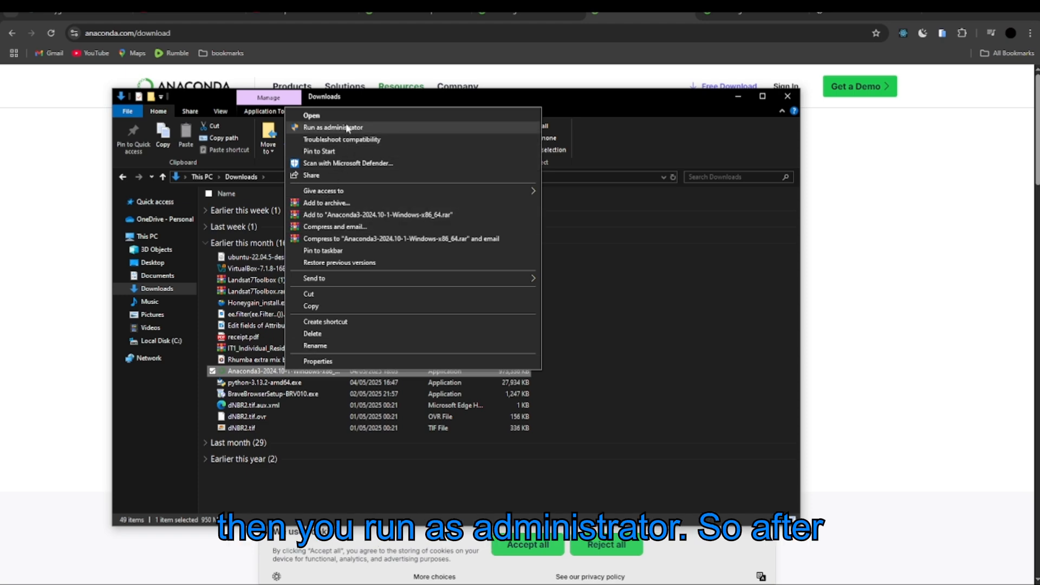
{"action": "left_click", "coordinate": [523, 82]}
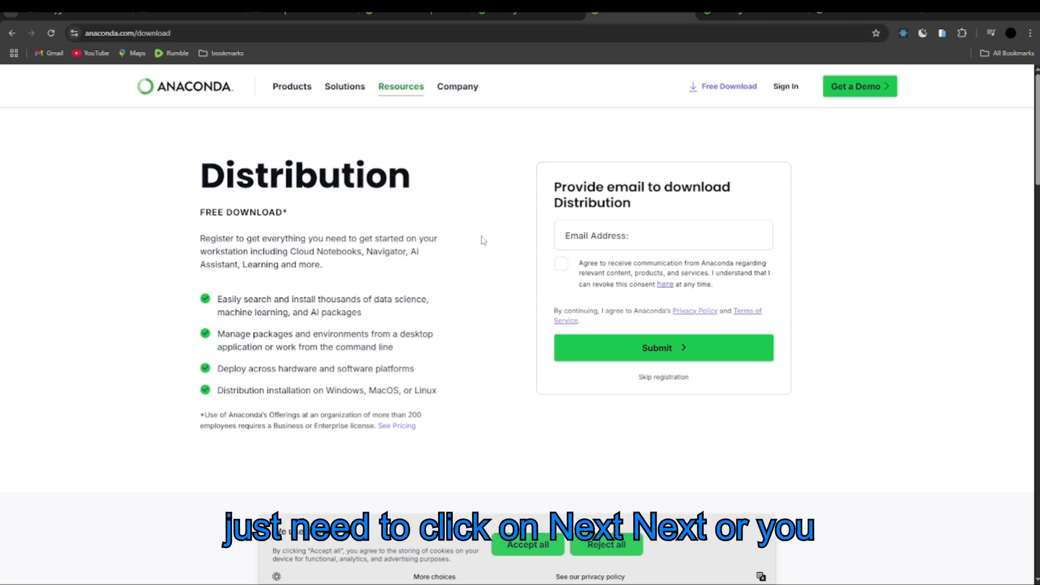
Step: Return to the Windows installation instructions and read the steps from downloading the installer to customizing the installation options
{"action": "left_click", "coordinate": [510, 11]}
{"action": "scroll", "coordinate": [376, 365], "scroll_direction": "down", "scroll_amount": 3}
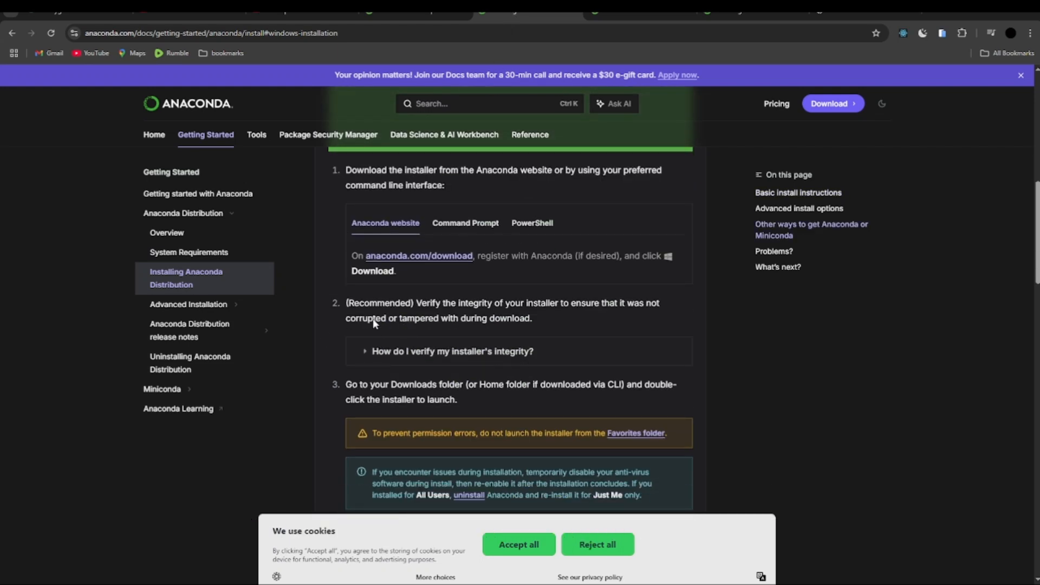
{"action": "scroll", "coordinate": [376, 317], "scroll_direction": "down", "scroll_amount": 1}
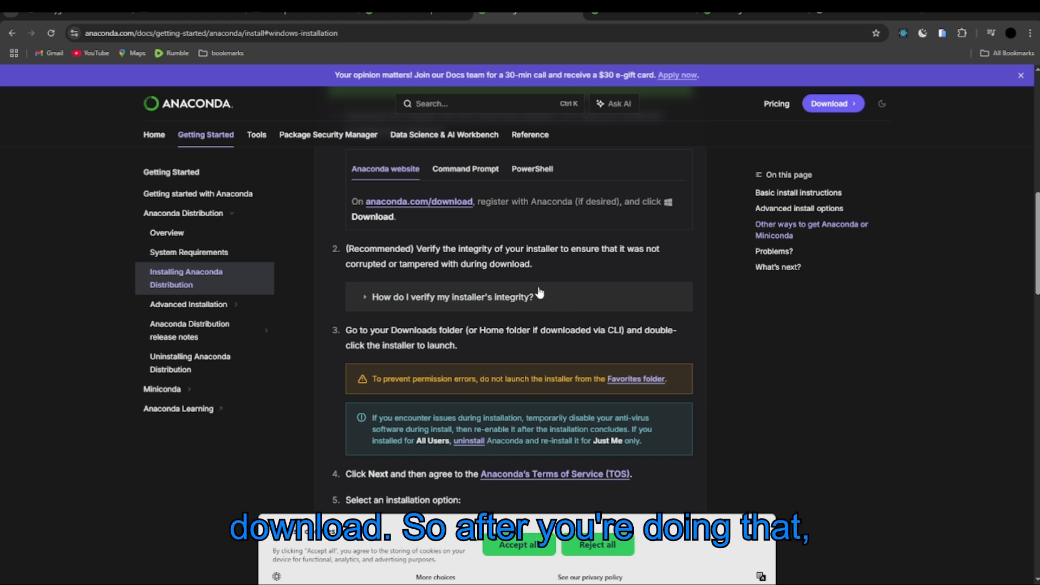
{"action": "scroll", "coordinate": [422, 328], "scroll_direction": "down", "scroll_amount": 1}
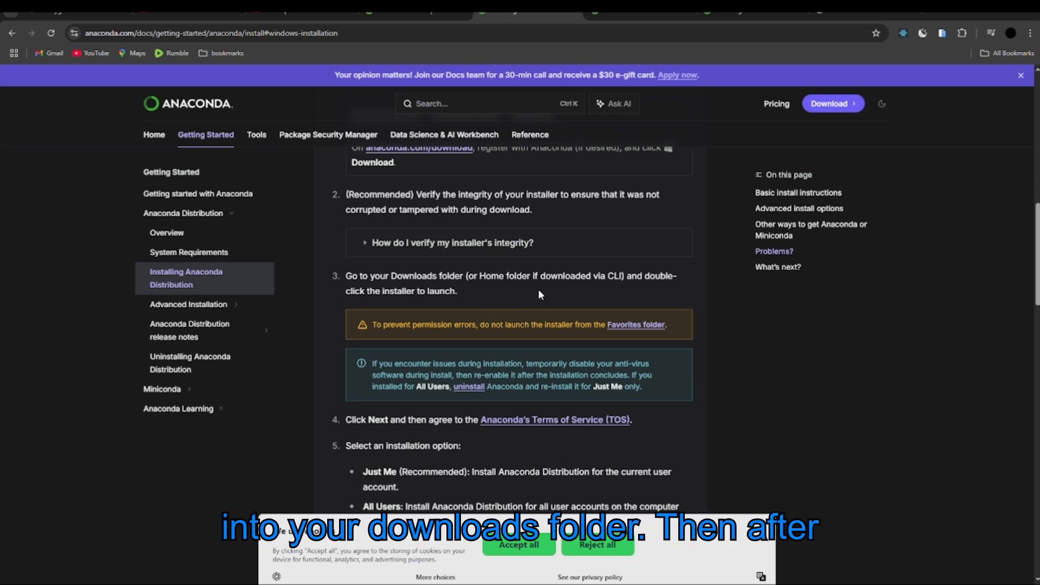
{"action": "scroll", "coordinate": [425, 315], "scroll_direction": "down", "scroll_amount": 2}
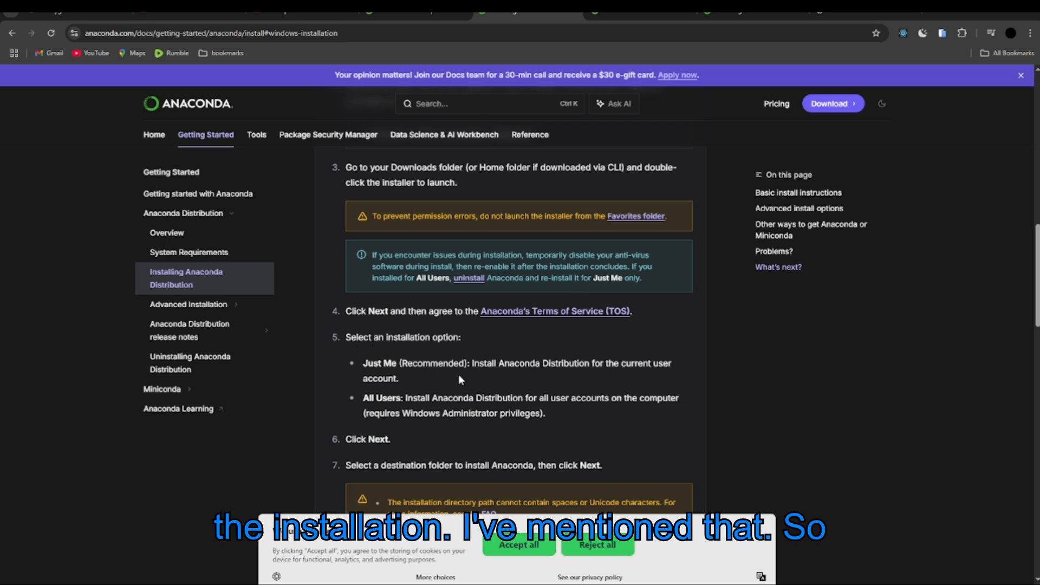
{"action": "scroll", "coordinate": [476, 380], "scroll_direction": "down", "scroll_amount": 2}
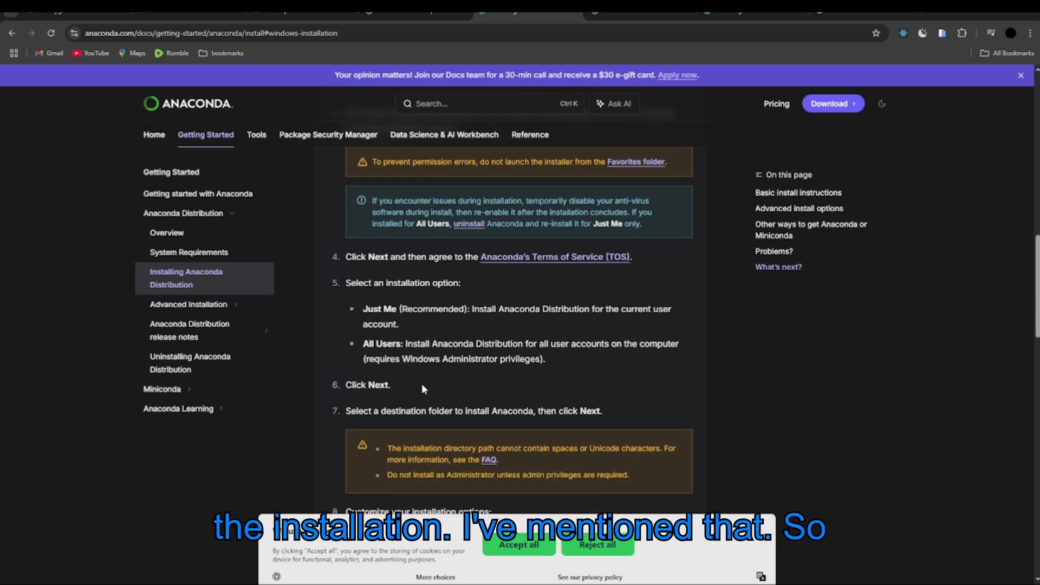
{"action": "scroll", "coordinate": [418, 348], "scroll_direction": "down", "scroll_amount": 1}
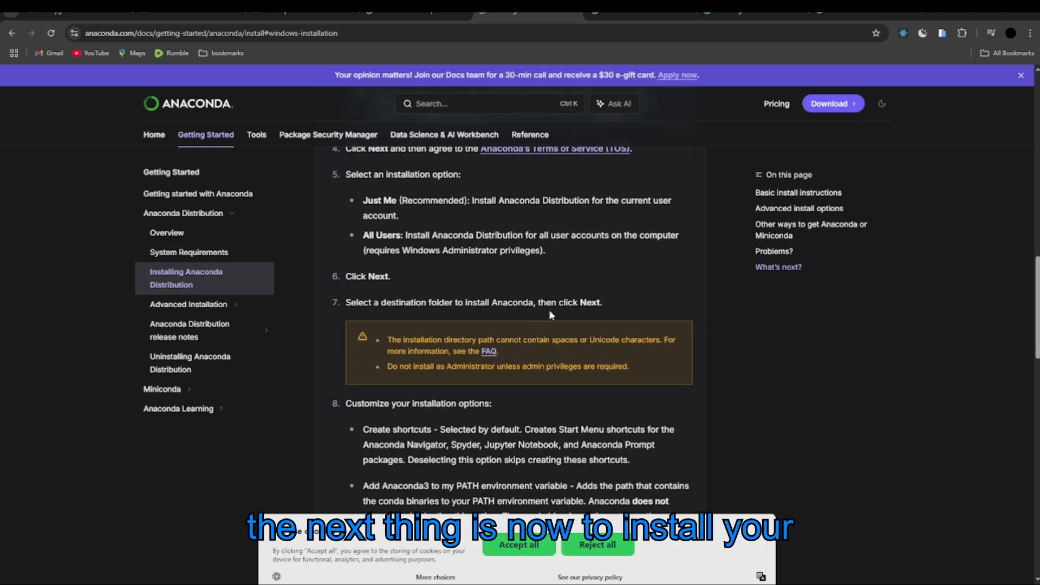
Step: Finish reading the Windows installation options and find Anaconda Navigator in the Start menu's Anaconda (anaconda3) program group
{"action": "scroll", "coordinate": [450, 429], "scroll_direction": "down", "scroll_amount": 2}
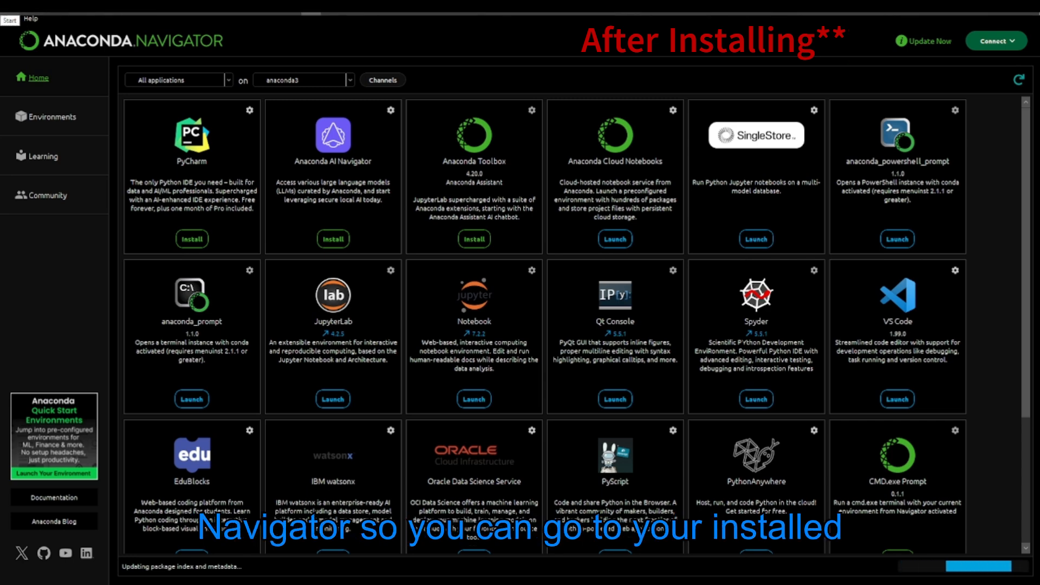
{"action": "left_click", "coordinate": [10, 16]}
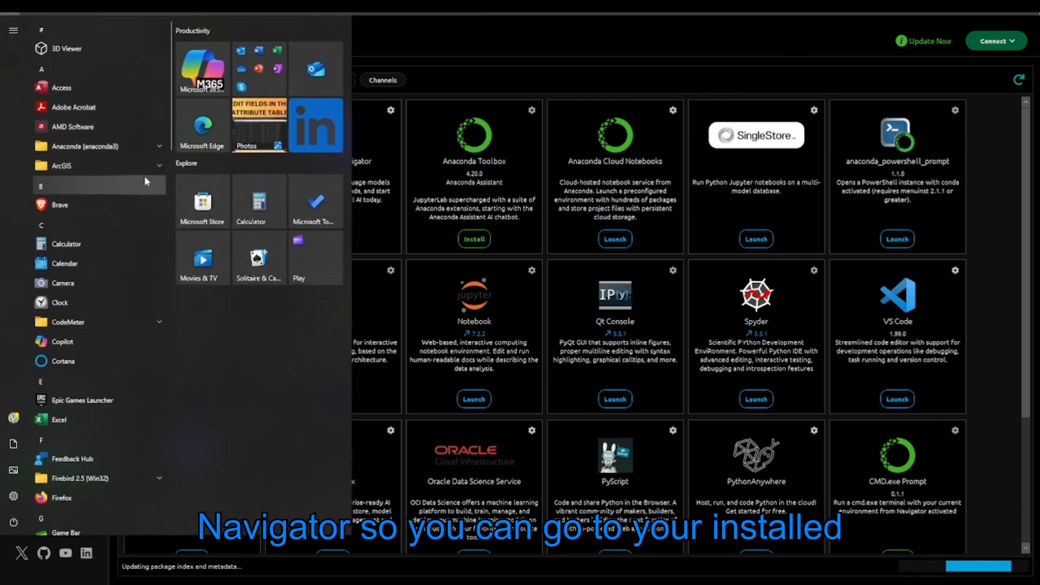
{"action": "left_click", "coordinate": [157, 147]}
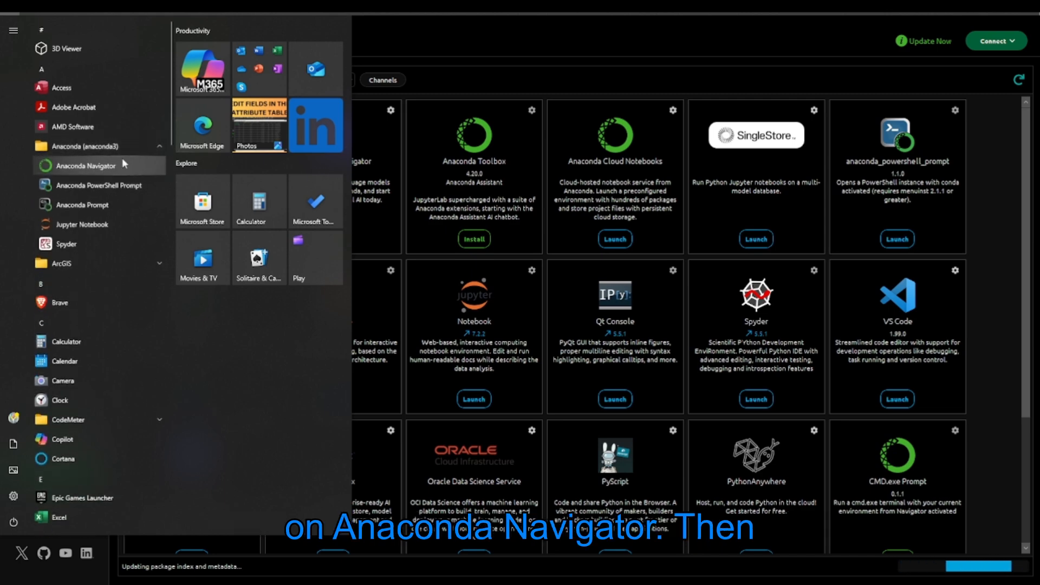
{"action": "left_click", "coordinate": [479, 35]}
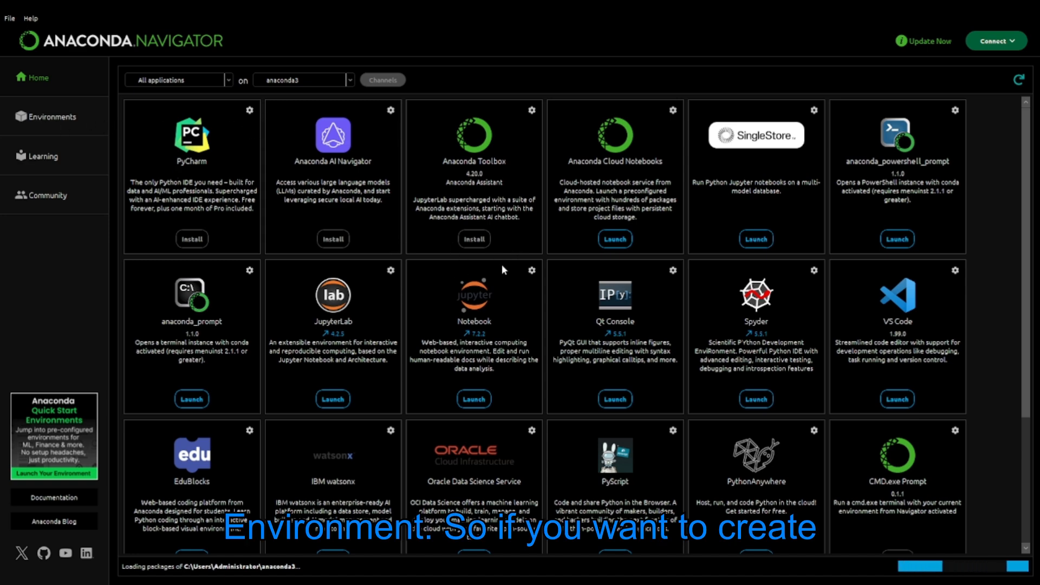
Step: Create a new environment named test with Python 3.12.9 in Anaconda Navigator
{"action": "scroll", "coordinate": [352, 206], "scroll_direction": "down", "scroll_amount": 3}
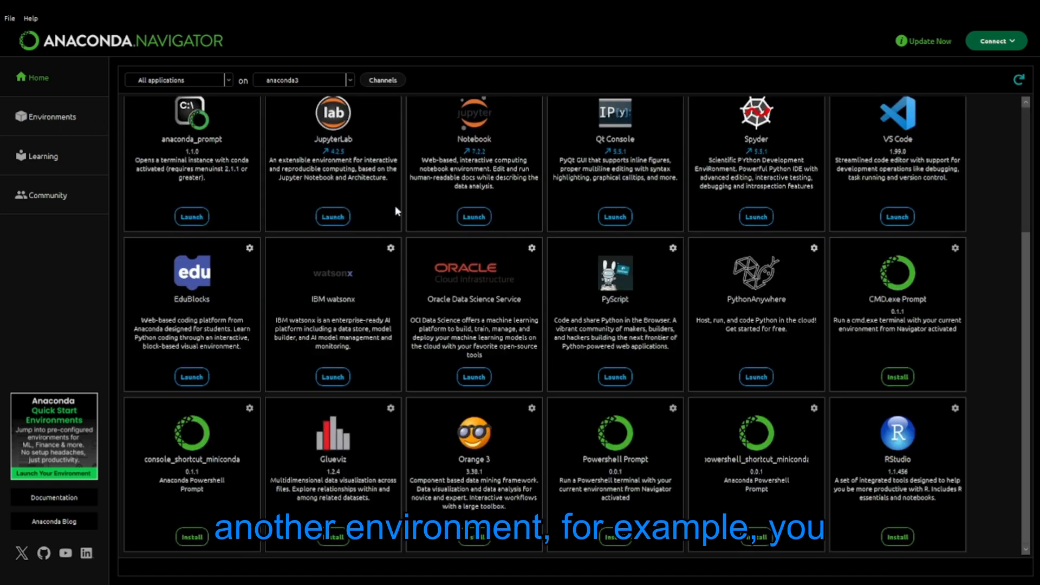
{"action": "left_click", "coordinate": [55, 116]}
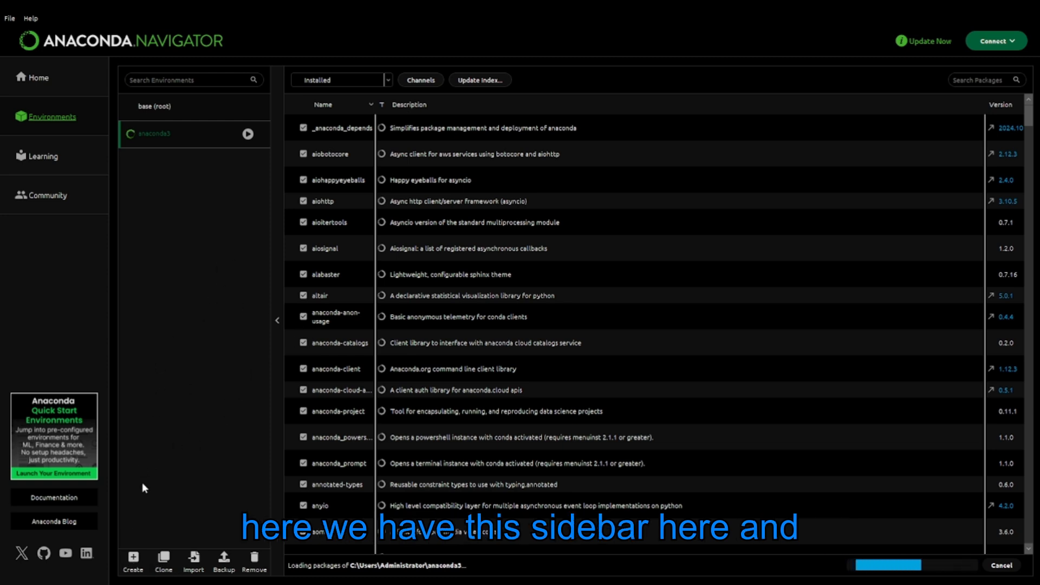
{"action": "left_click", "coordinate": [133, 564]}
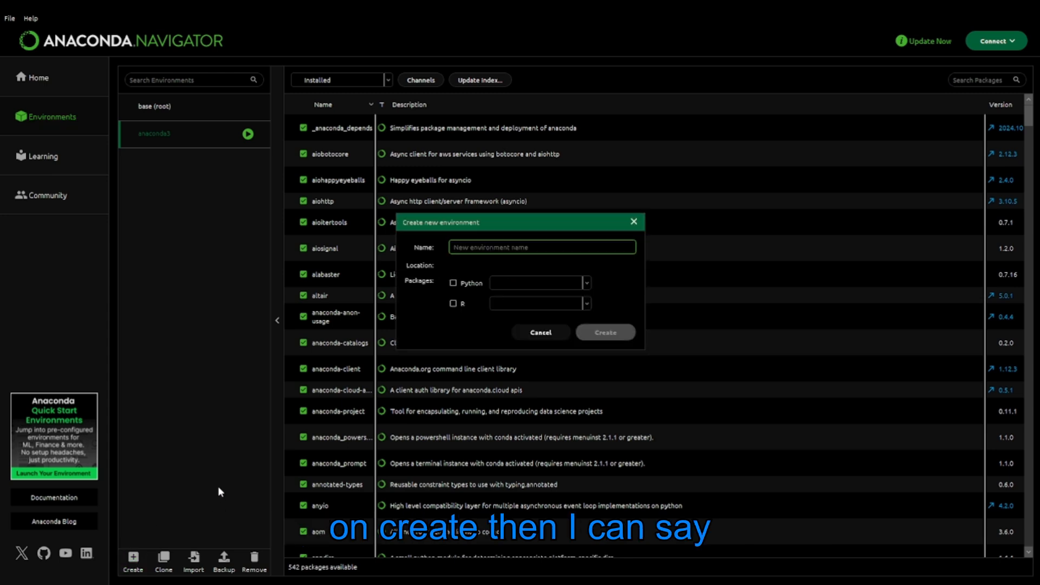
{"action": "type", "text": "tet"}
{"action": "type", "text": "st"}
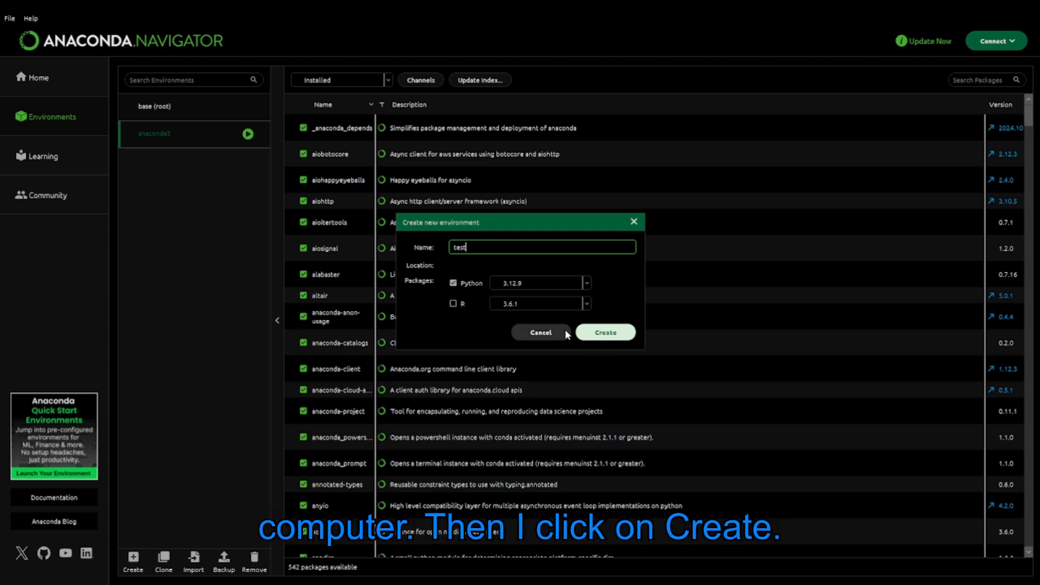
{"action": "left_click", "coordinate": [607, 335]}
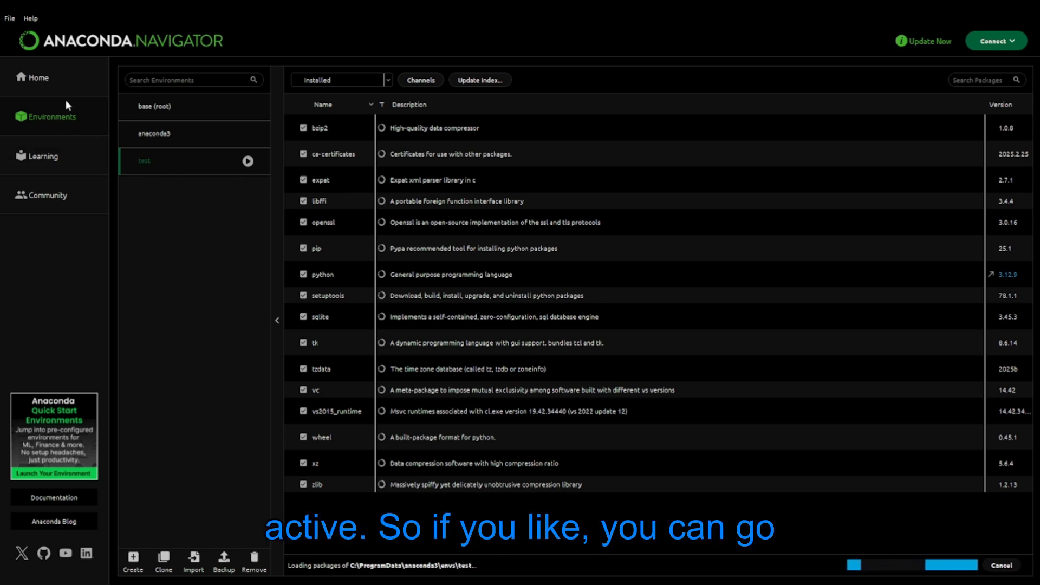
Step: Examine the environment choices and the applications offered for the test environment, first all applications and then only the installed ones
{"action": "left_click", "coordinate": [37, 79]}
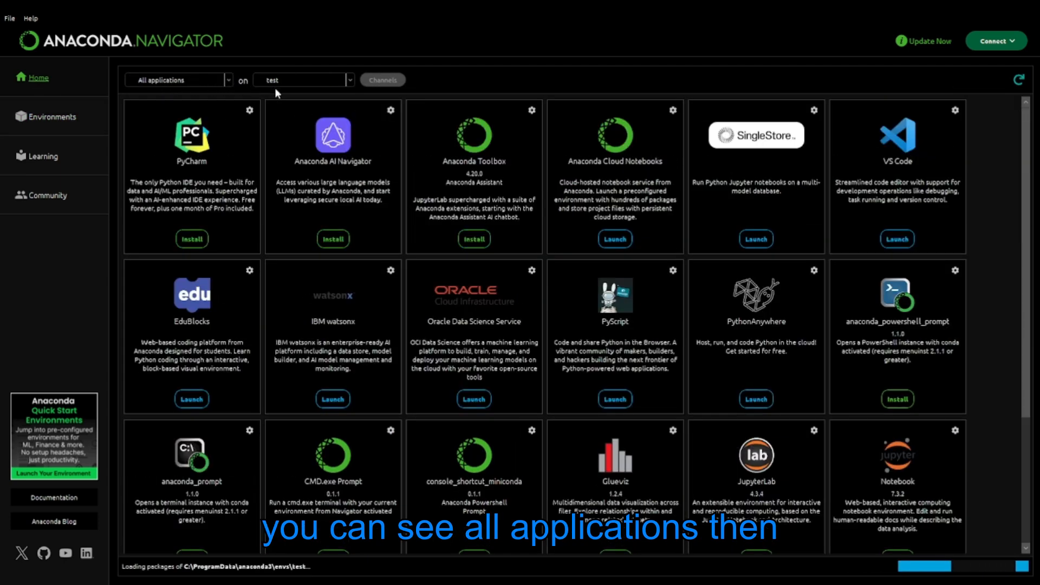
{"action": "left_click", "coordinate": [350, 81]}
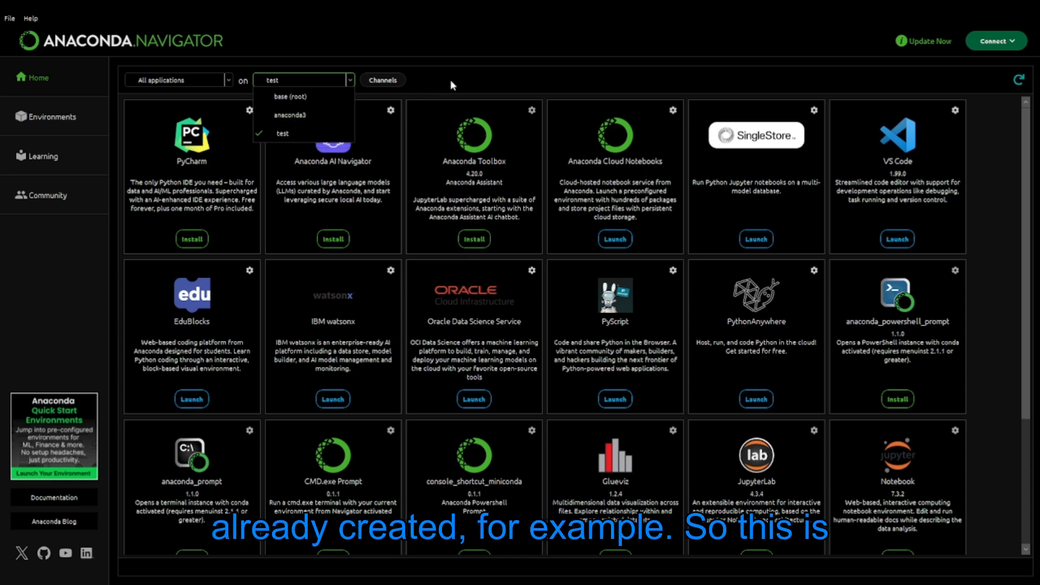
{"action": "left_click", "coordinate": [342, 86]}
{"action": "left_click", "coordinate": [350, 80]}
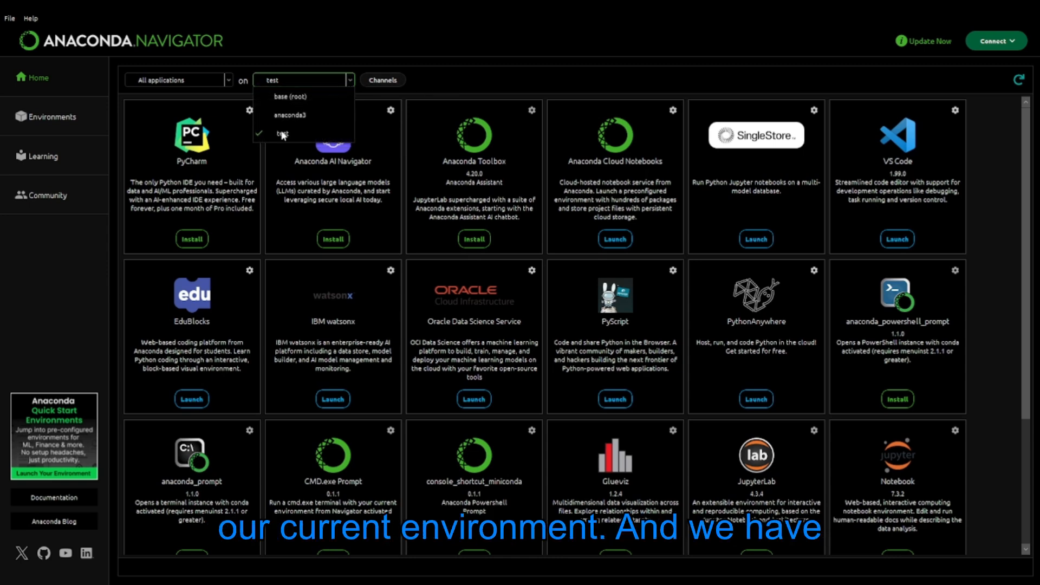
{"action": "left_click", "coordinate": [464, 79]}
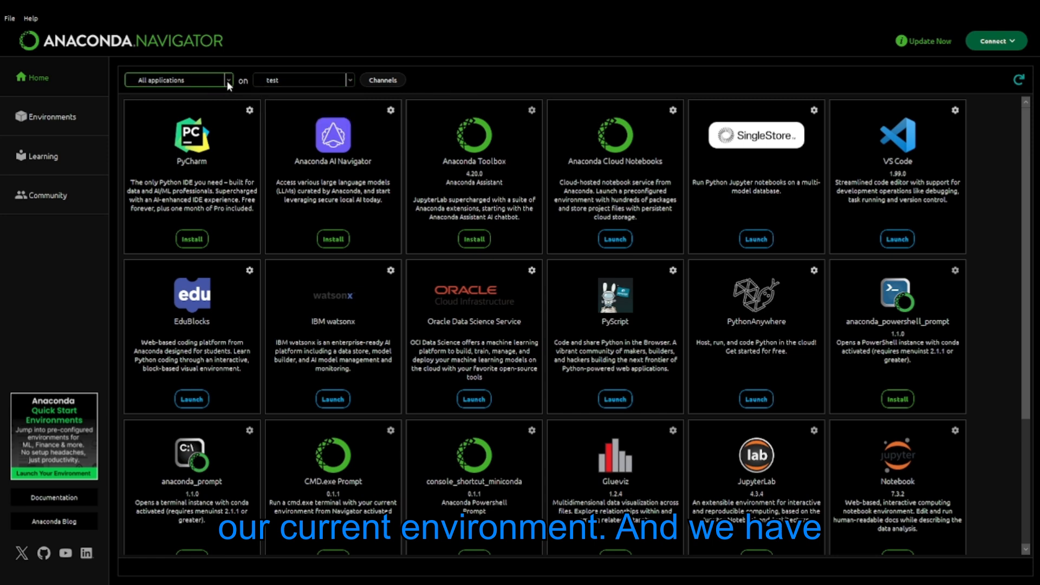
{"action": "scroll", "coordinate": [612, 298], "scroll_direction": "down", "scroll_amount": 3}
{"action": "scroll", "coordinate": [612, 298], "scroll_direction": "up", "scroll_amount": 3}
{"action": "scroll", "coordinate": [544, 314], "scroll_direction": "down", "scroll_amount": 3}
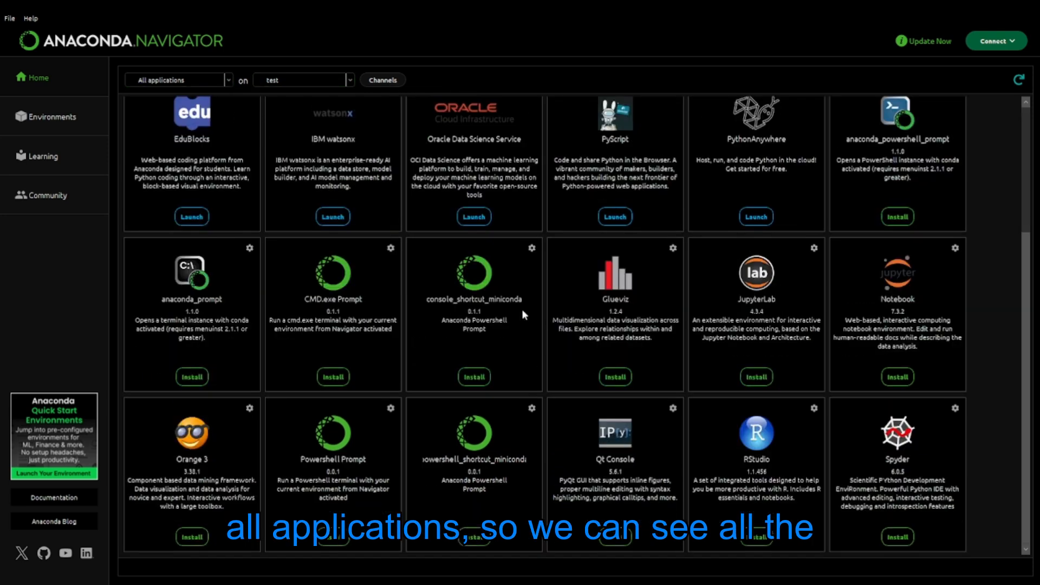
{"action": "scroll", "coordinate": [650, 347], "scroll_direction": "up", "scroll_amount": 3}
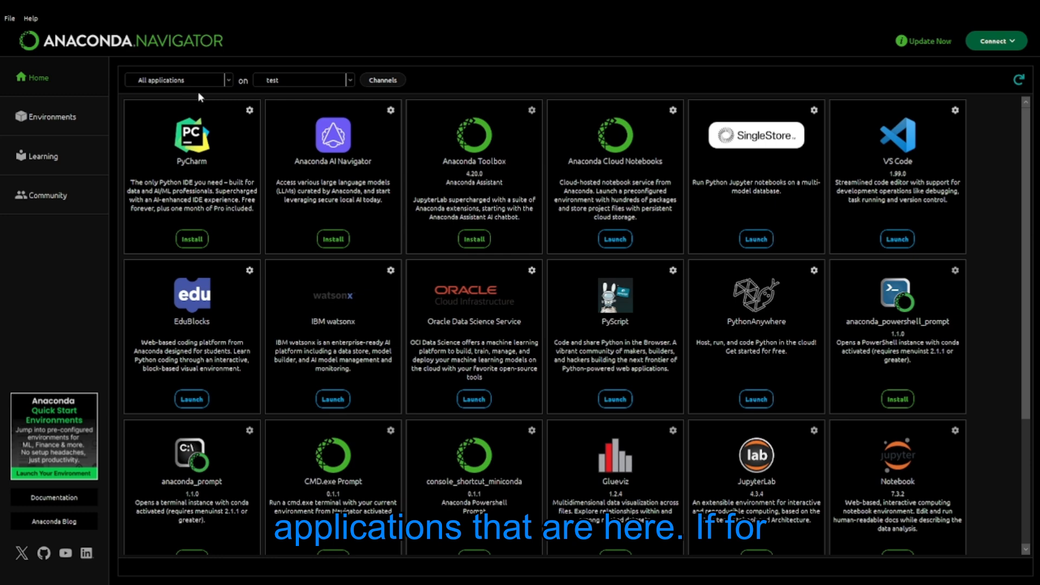
{"action": "left_click", "coordinate": [226, 79]}
{"action": "left_click", "coordinate": [168, 112]}
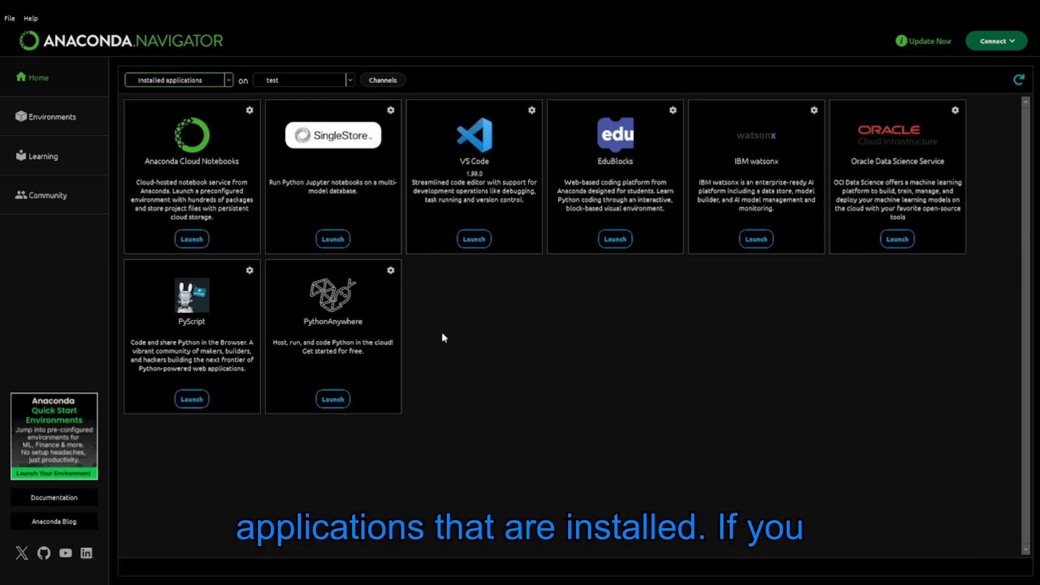
Step: Show only the applications not installed in the test environment and install Jupyter Notebook
{"action": "left_click", "coordinate": [226, 80]}
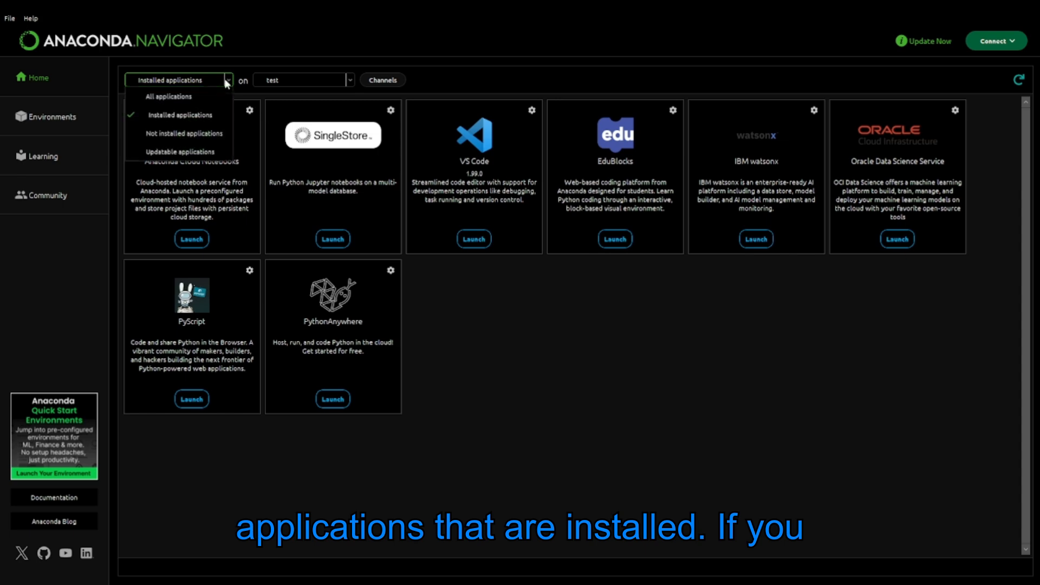
{"action": "left_click", "coordinate": [181, 128]}
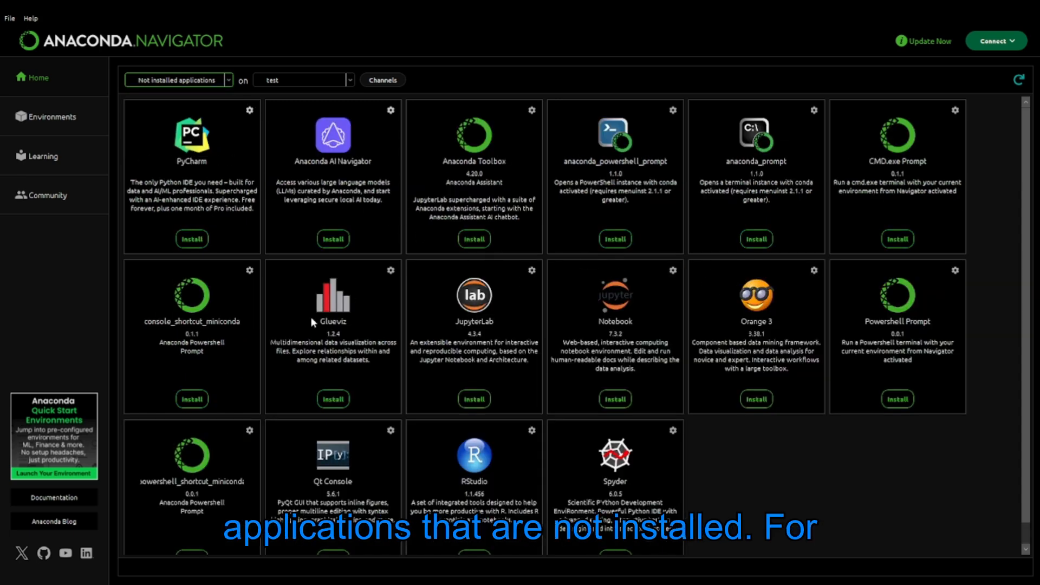
{"action": "scroll", "coordinate": [470, 365], "scroll_direction": "down", "scroll_amount": 1}
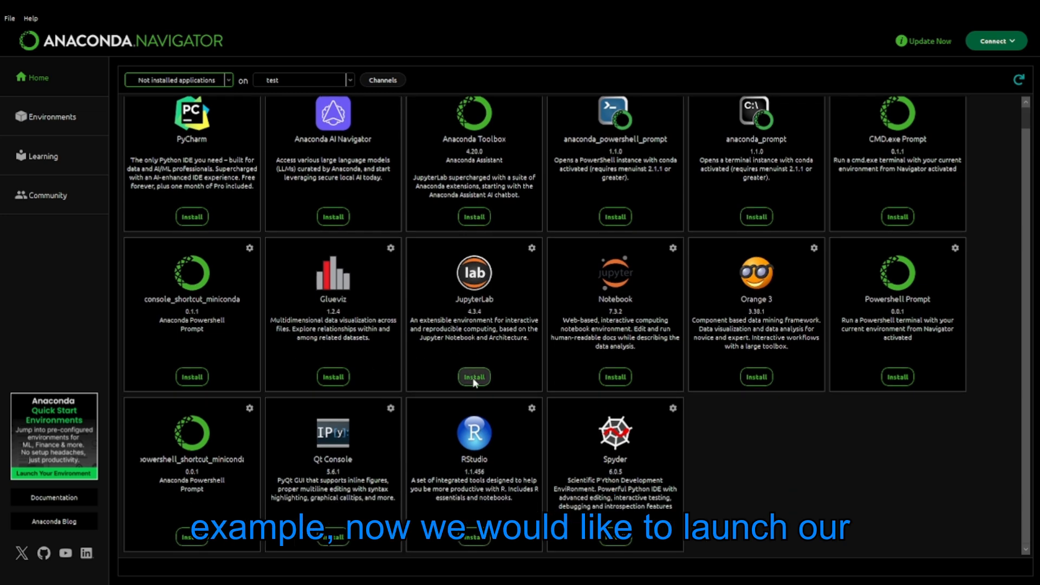
{"action": "left_click", "coordinate": [622, 379]}
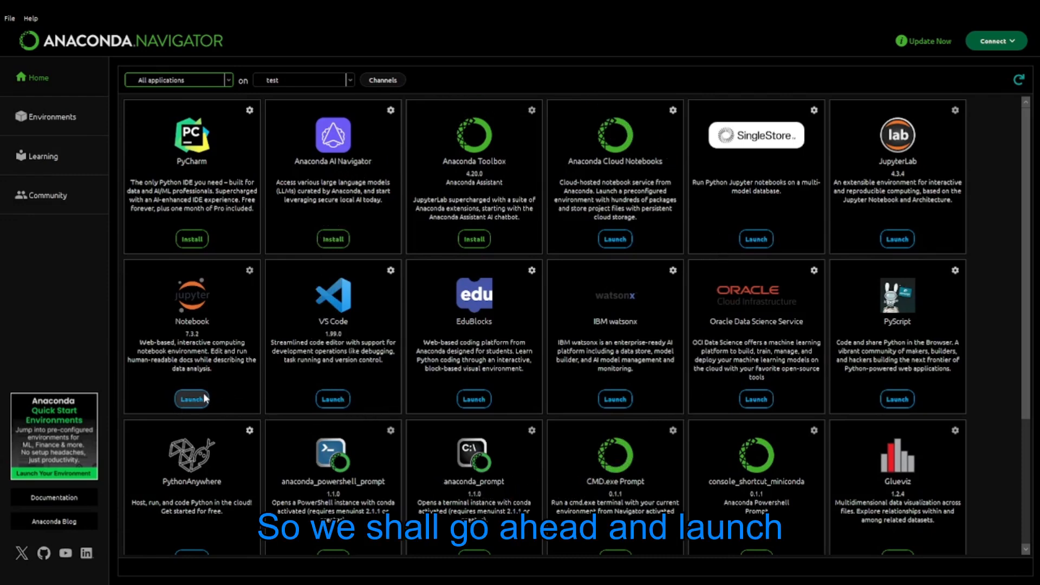
Step: Launch Jupyter Notebook from the test environment and open the Desktop folder in its file browser
{"action": "left_click", "coordinate": [202, 401]}
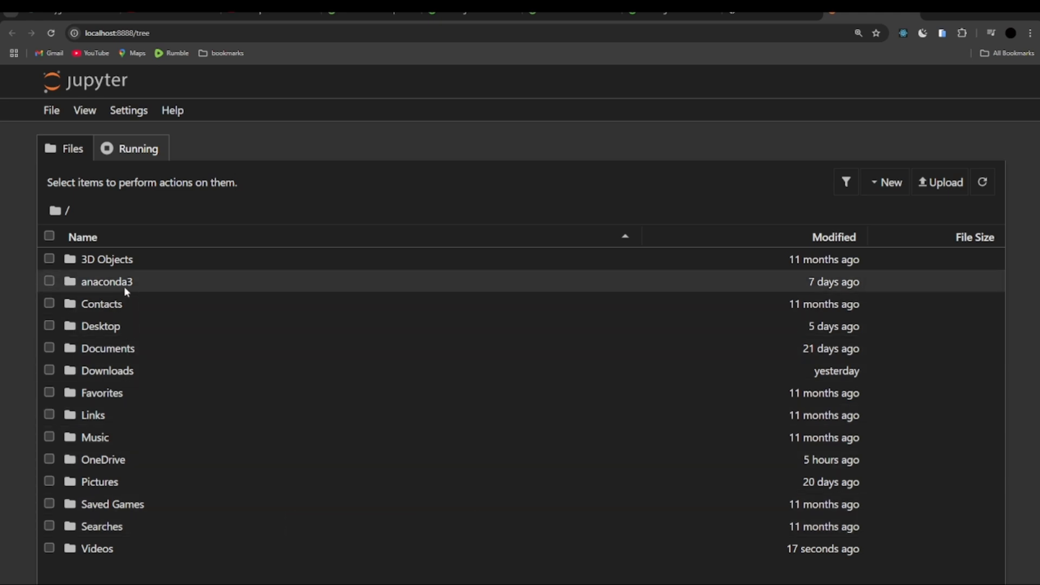
{"action": "left_click", "coordinate": [103, 327]}
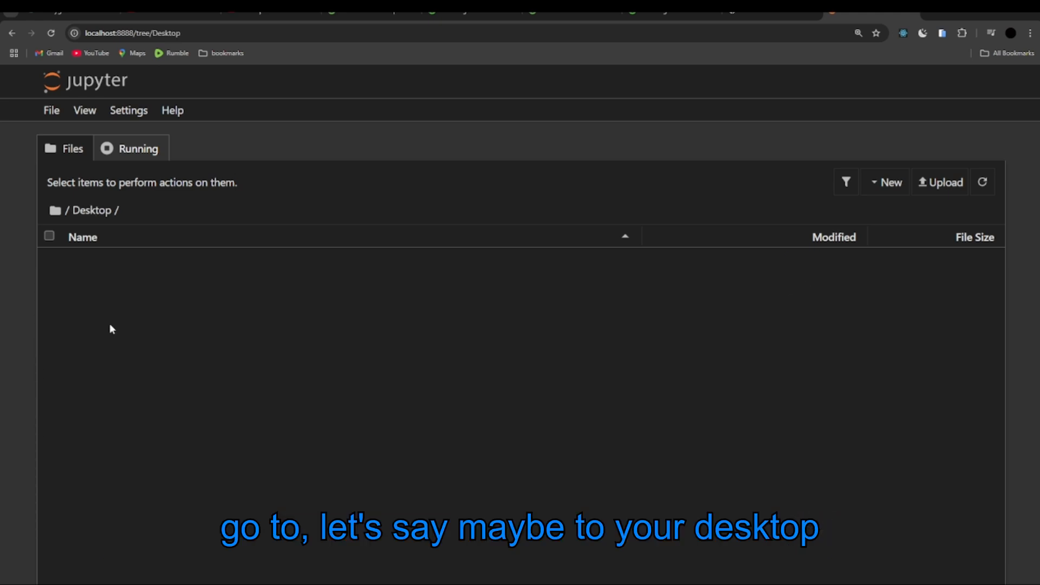
Step: Create a new notebook in the Desktop folder with the Python 3 (ipykernel) kernel and rename it test.ipynb
{"action": "right_click", "coordinate": [236, 298]}
{"action": "left_click", "coordinate": [294, 353]}
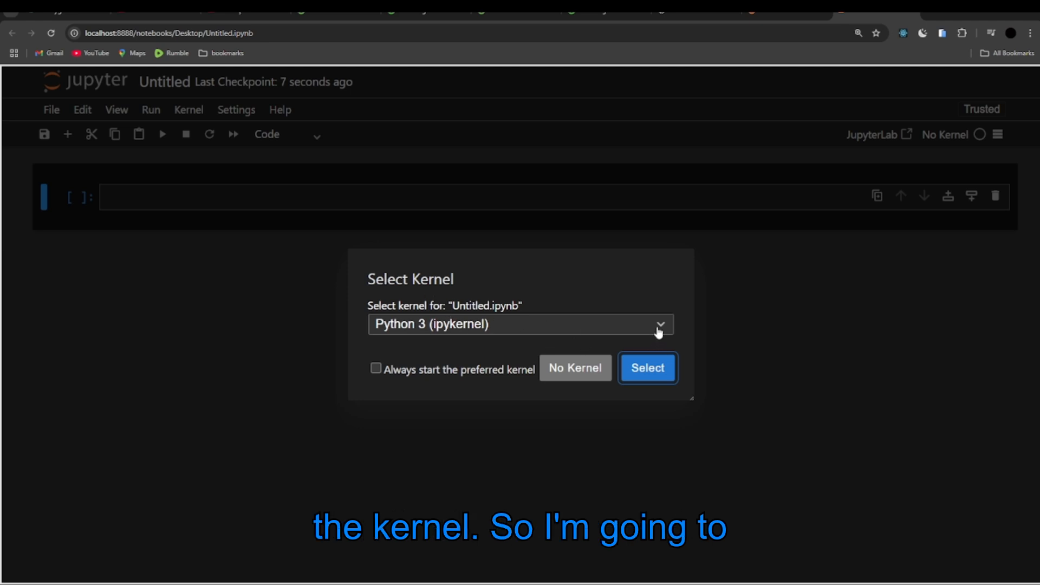
{"action": "left_click", "coordinate": [649, 370]}
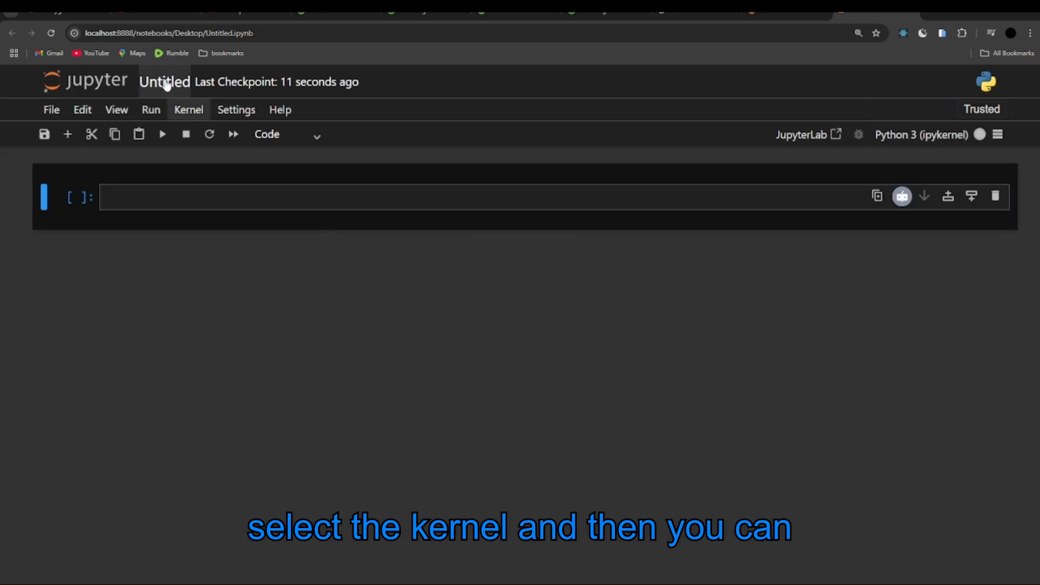
{"action": "left_click", "coordinate": [168, 82]}
{"action": "type", "text": "test.ipynb"}
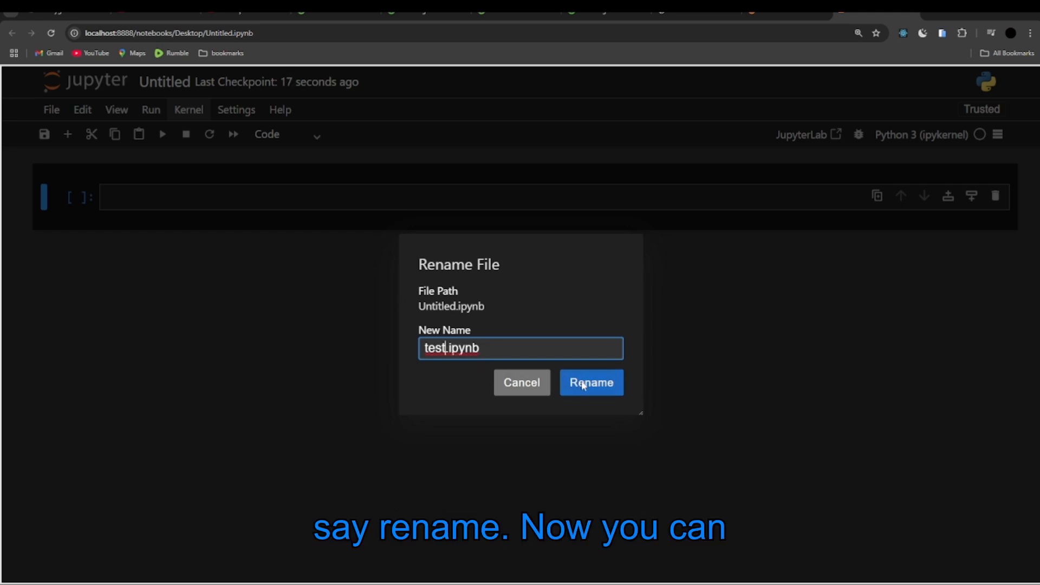
{"action": "left_click", "coordinate": [583, 382]}
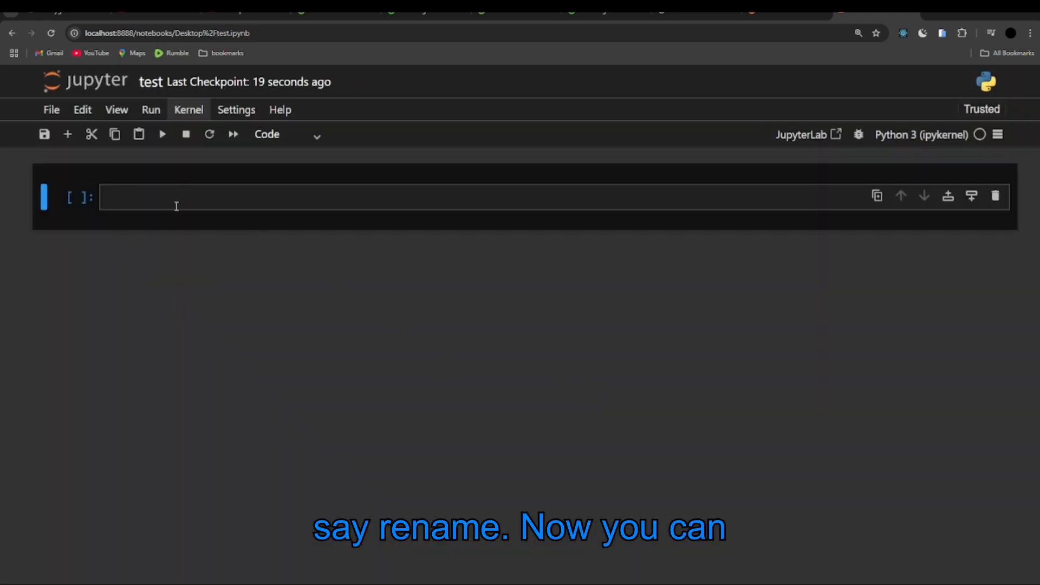
Step: Enter print("Hello world") in the notebook's first cell and run that cell twice
{"action": "left_click", "coordinate": [174, 205]}
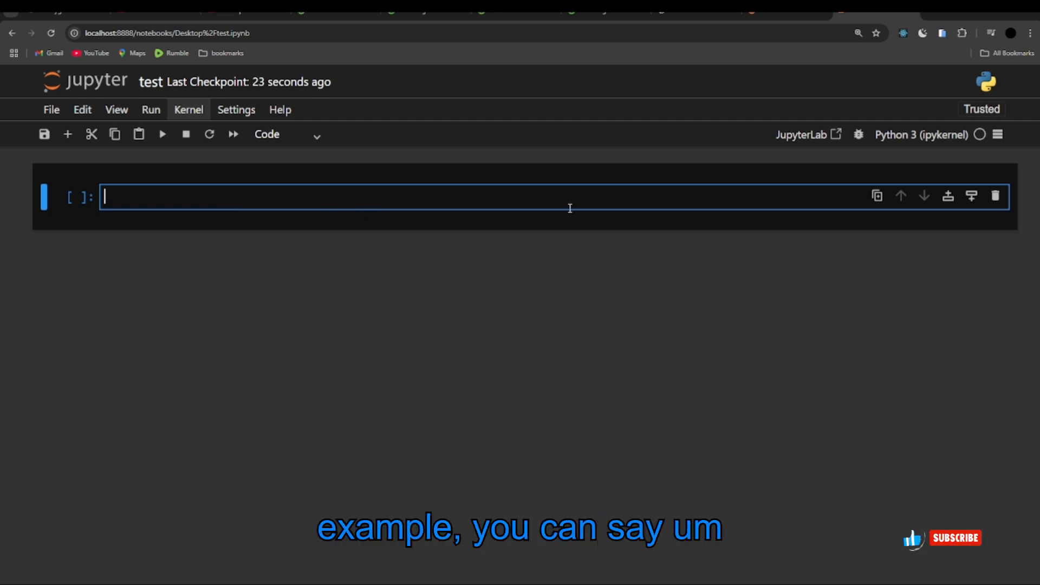
{"action": "type", "text": "print"}
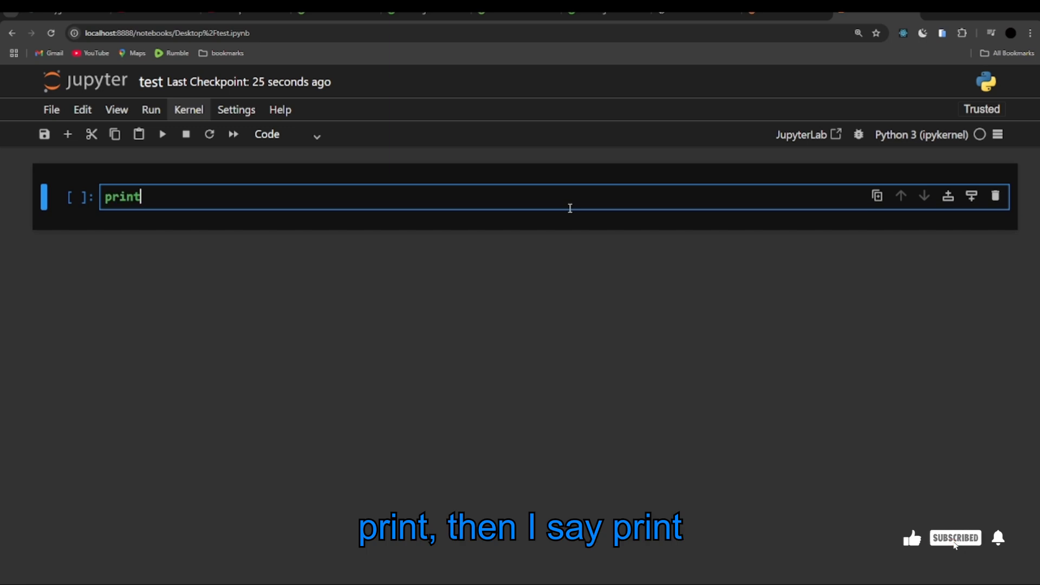
{"action": "type", "text": "("}
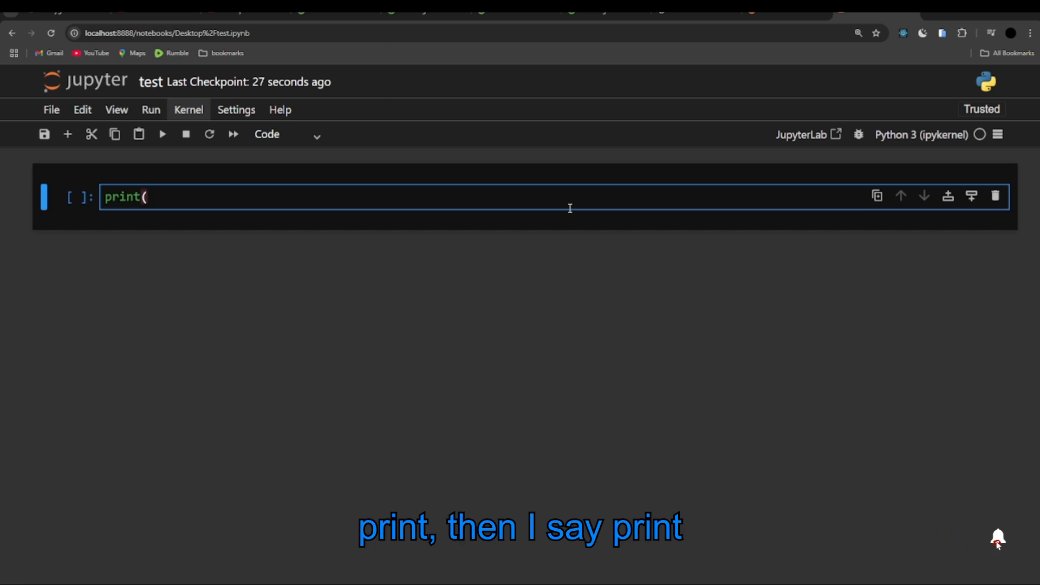
{"action": "type", "text": "\"Hel"}
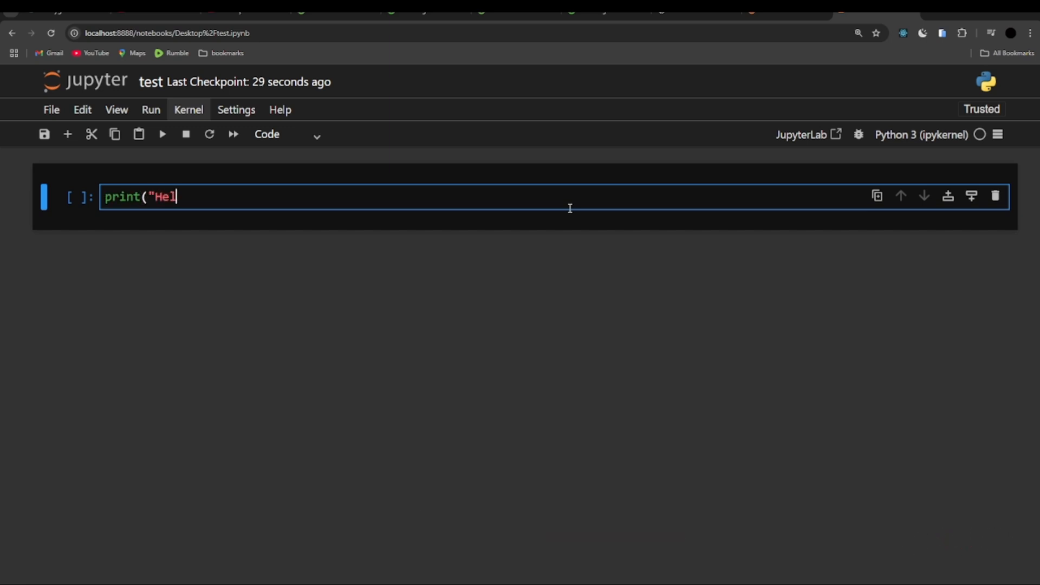
{"action": "type", "text": "lo world\")"}
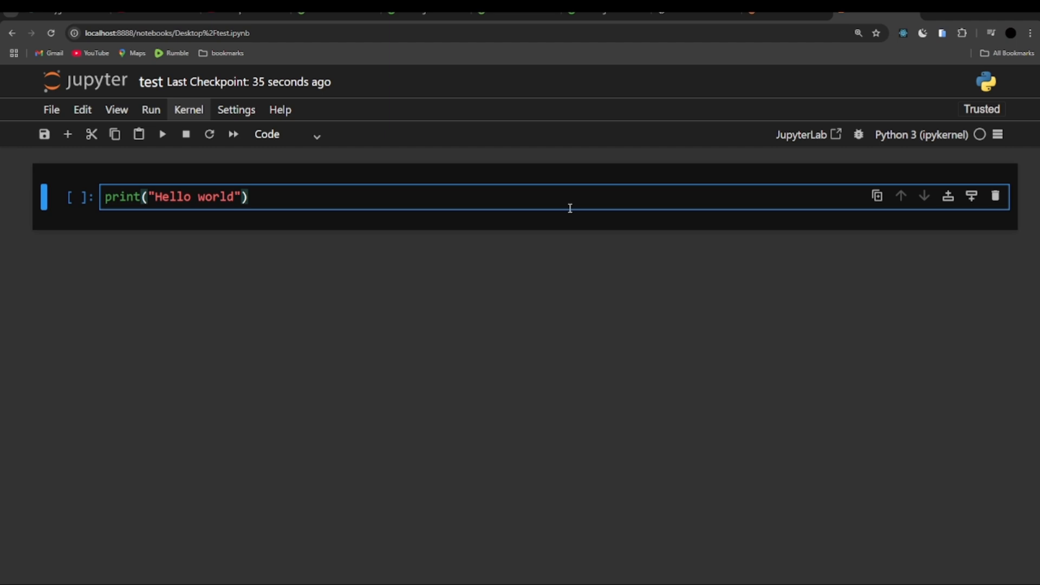
{"action": "key", "text": "shift+Return"}
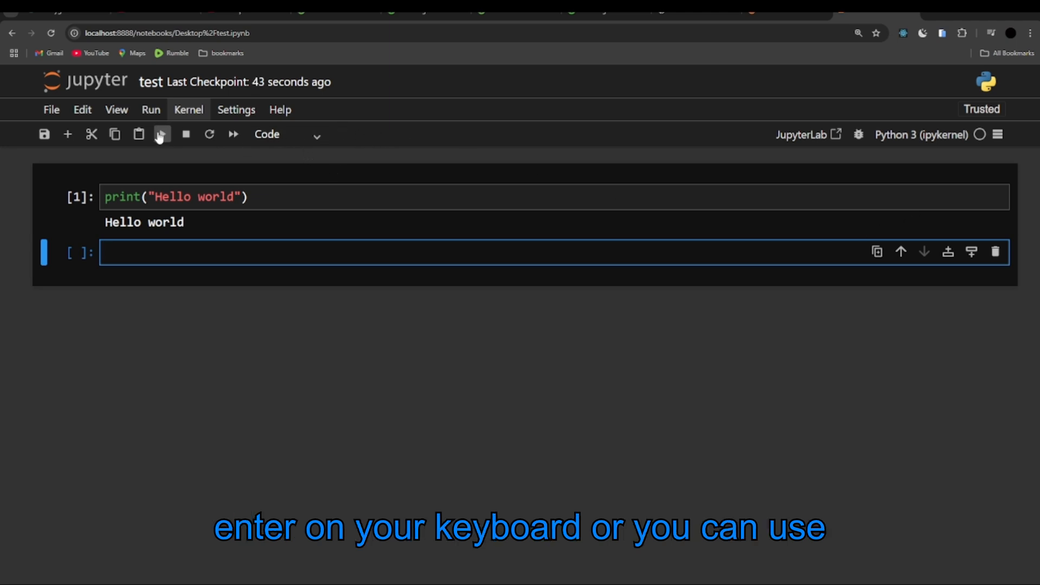
{"action": "left_click", "coordinate": [250, 195]}
{"action": "left_click", "coordinate": [163, 134]}
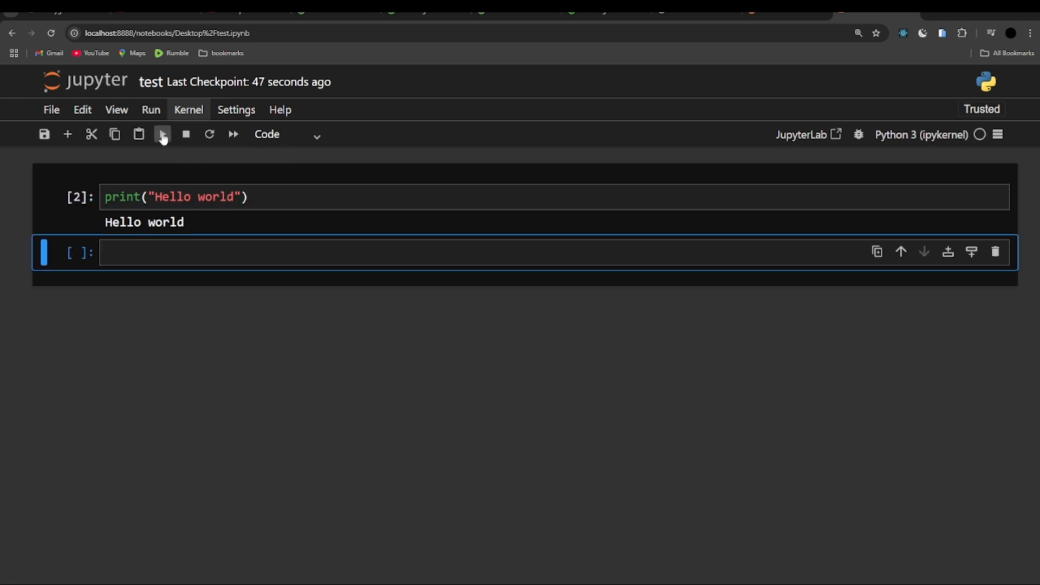
{"action": "left_click", "coordinate": [268, 198]}
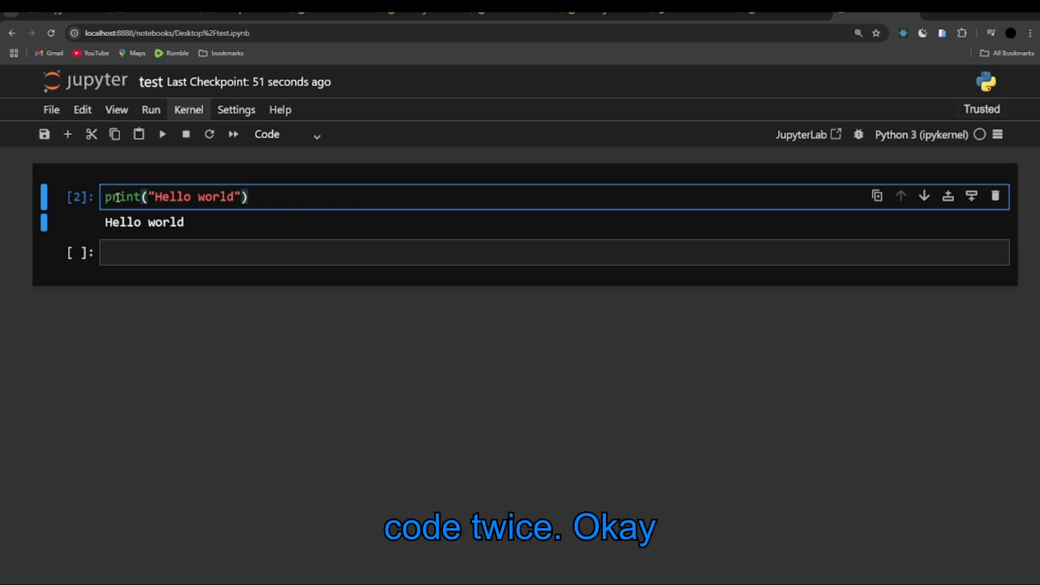
{"action": "left_click", "coordinate": [259, 258]}
{"action": "left_click", "coordinate": [304, 201]}
{"action": "left_click", "coordinate": [317, 258]}
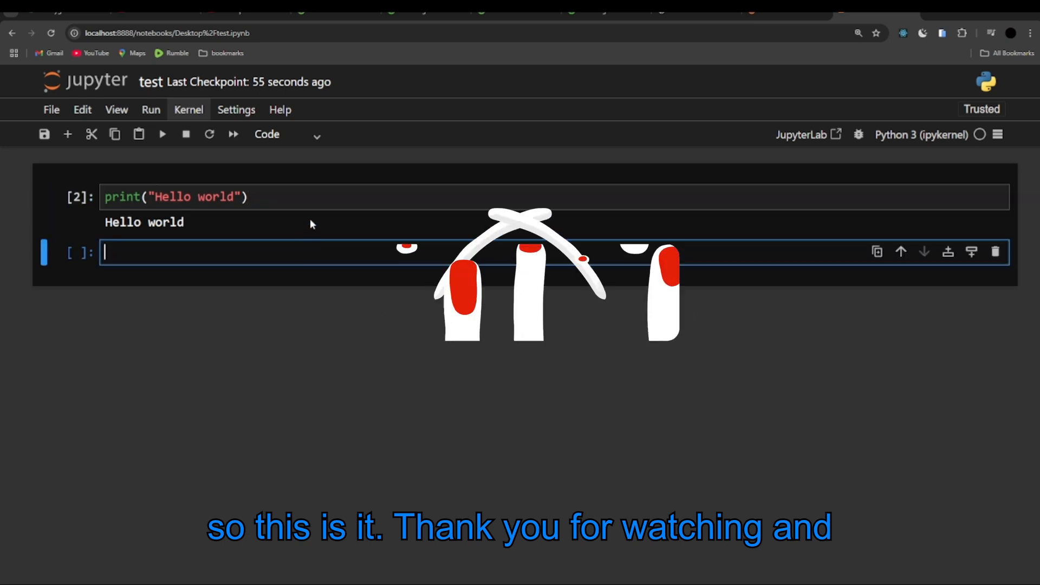